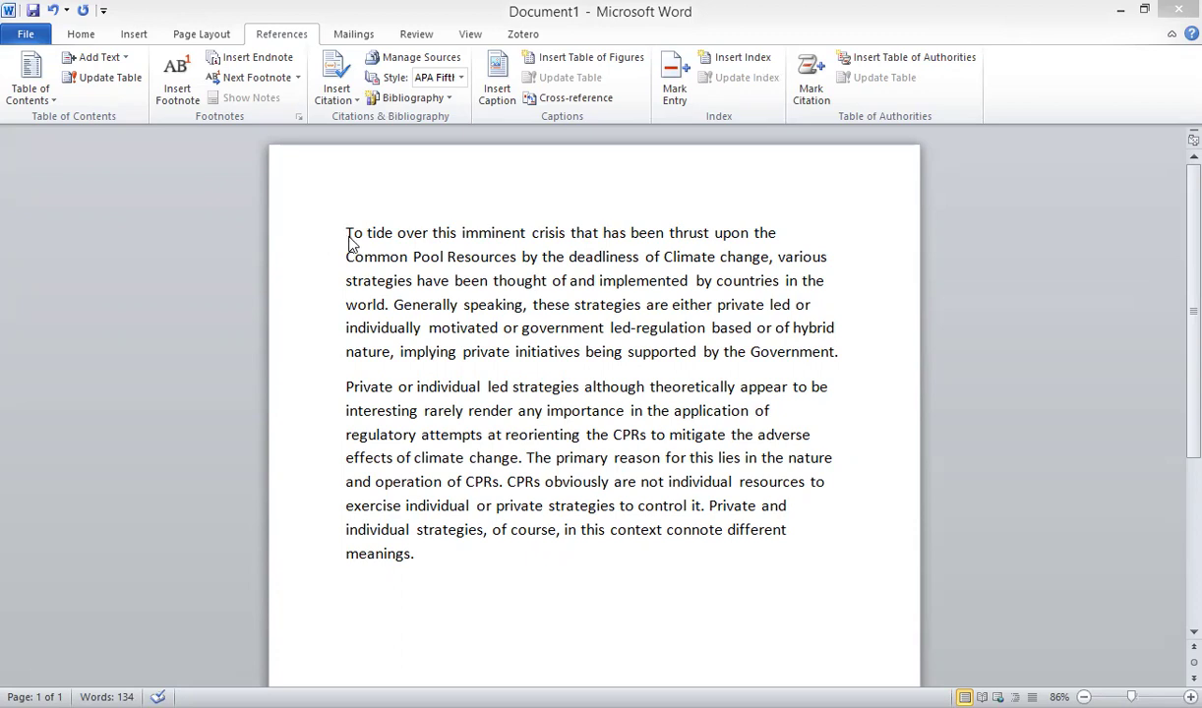
{"action": "left_click_drag", "start_coordinate": [347, 234], "coordinate": [431, 557]}
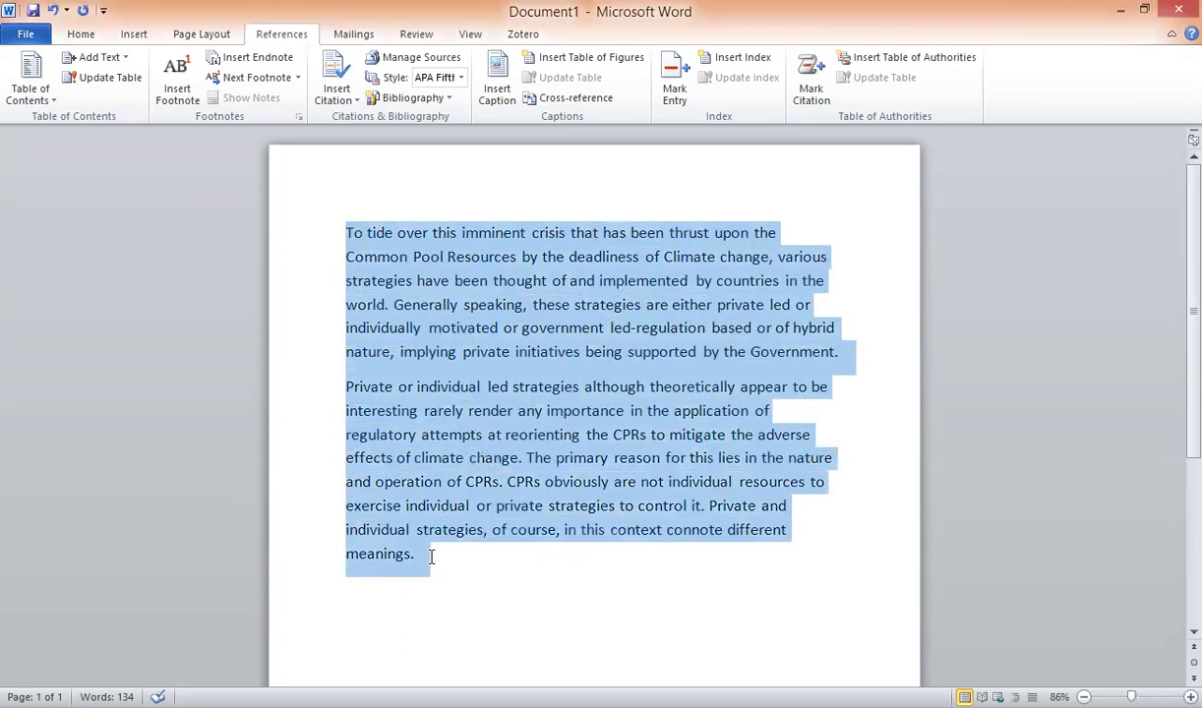
{"action": "left_click", "coordinate": [534, 602]}
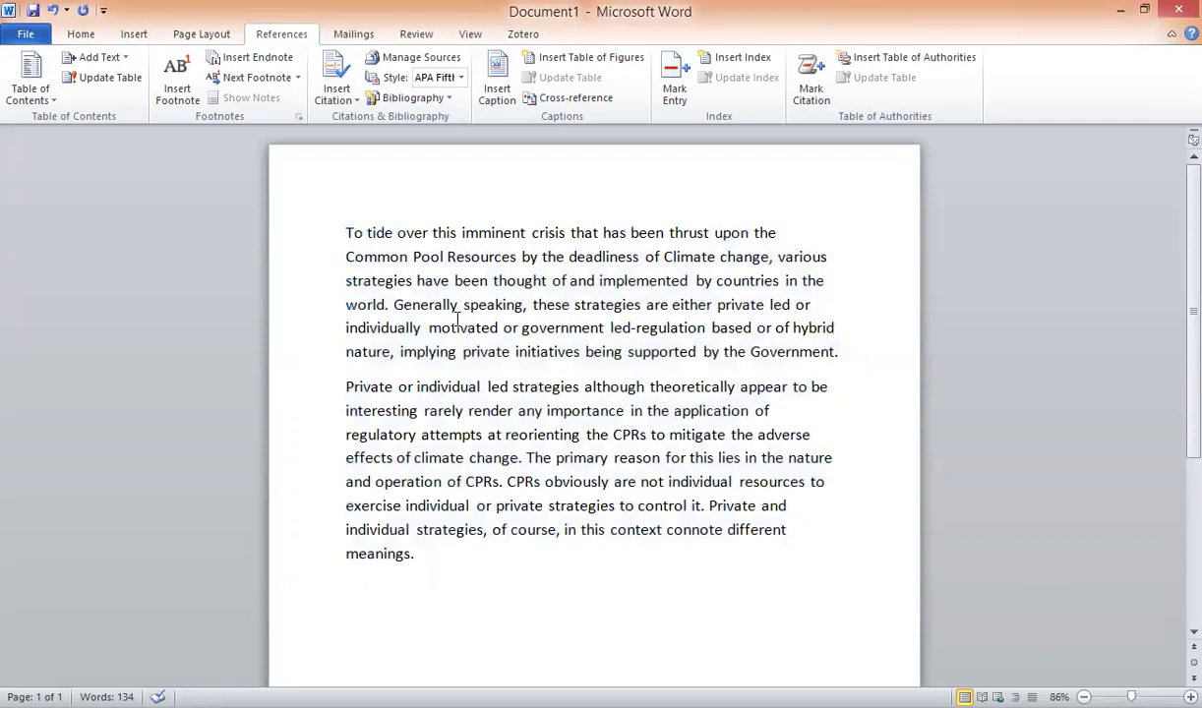
{"action": "left_click", "coordinate": [98, 35]}
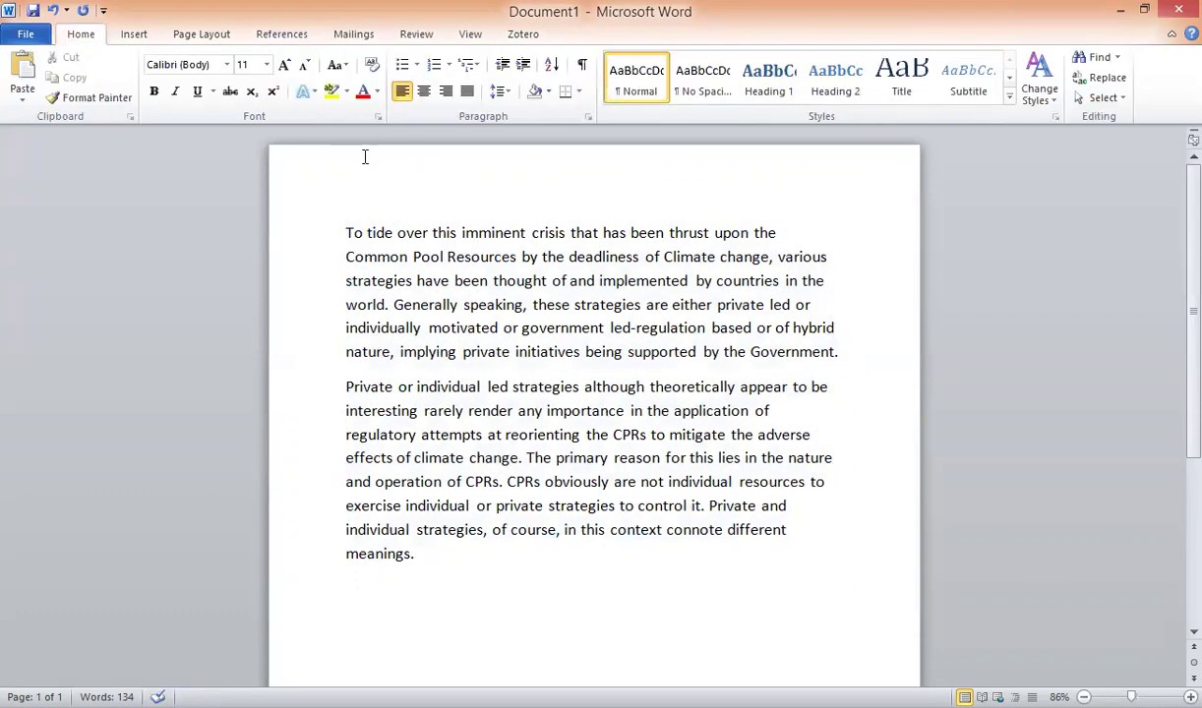
{"action": "left_click", "coordinate": [288, 37]}
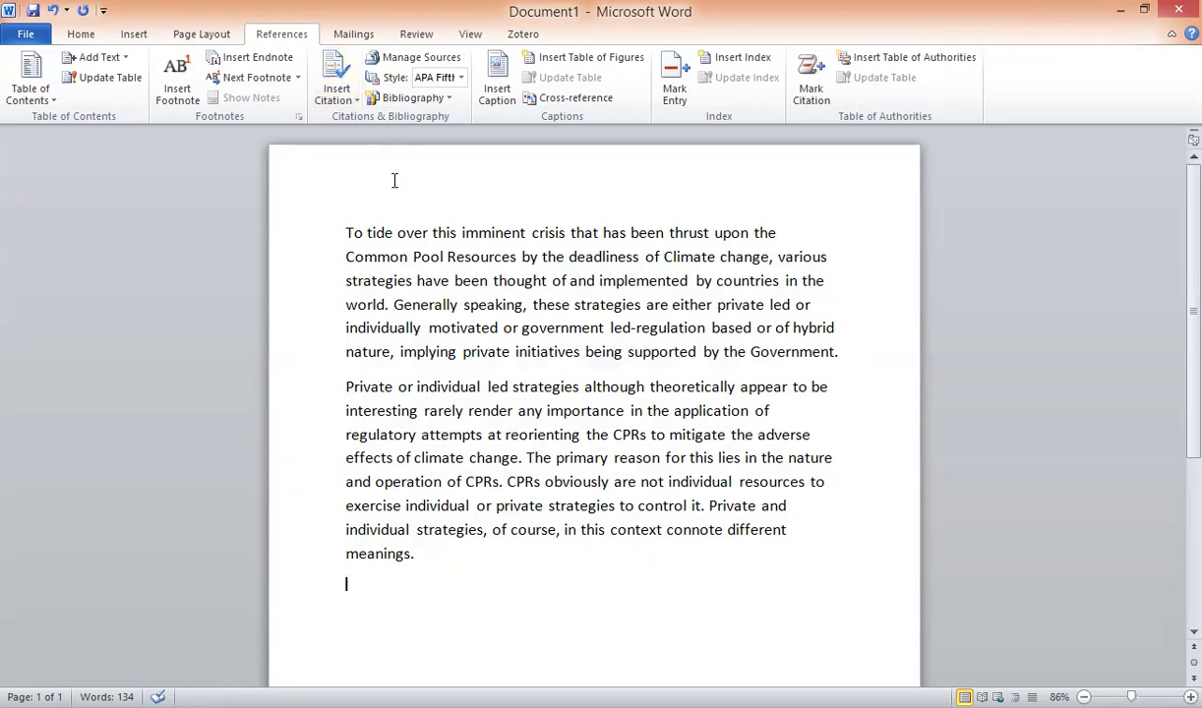
{"action": "left_click", "coordinate": [351, 101]}
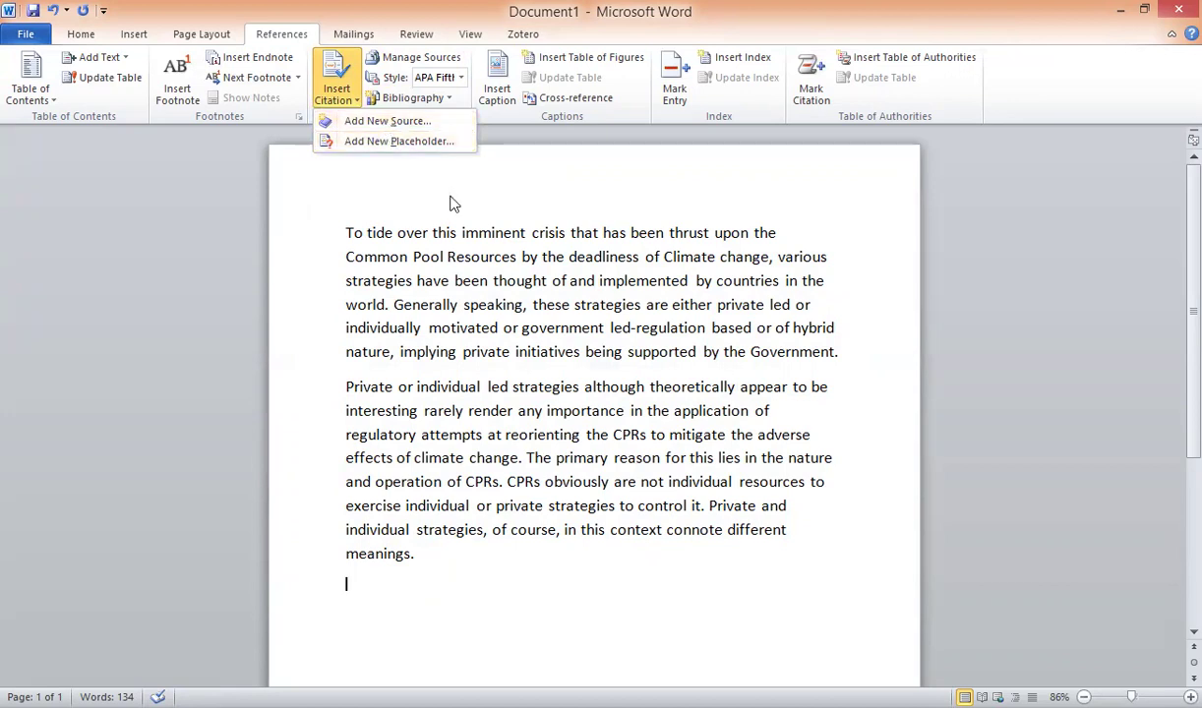
Preview the citation and bibliography entries of several master-list sources in the Source Manager, including "Our Common Future".
{"action": "left_click", "coordinate": [428, 61]}
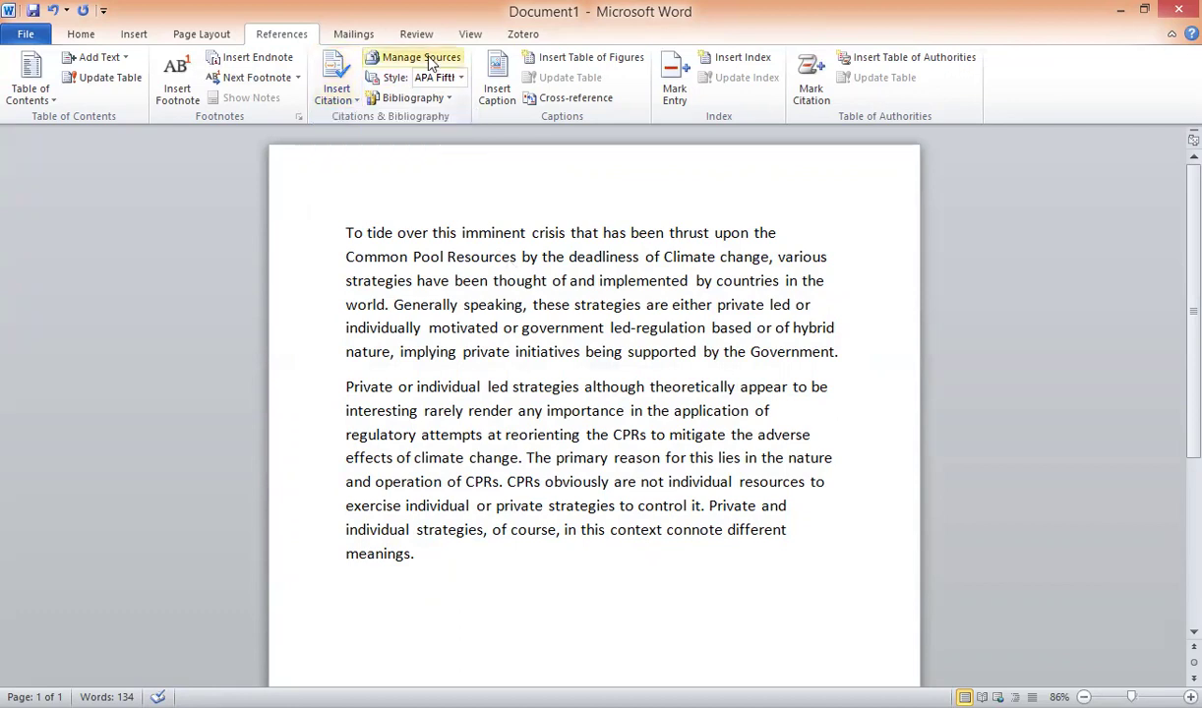
{"action": "left_click", "coordinate": [427, 59]}
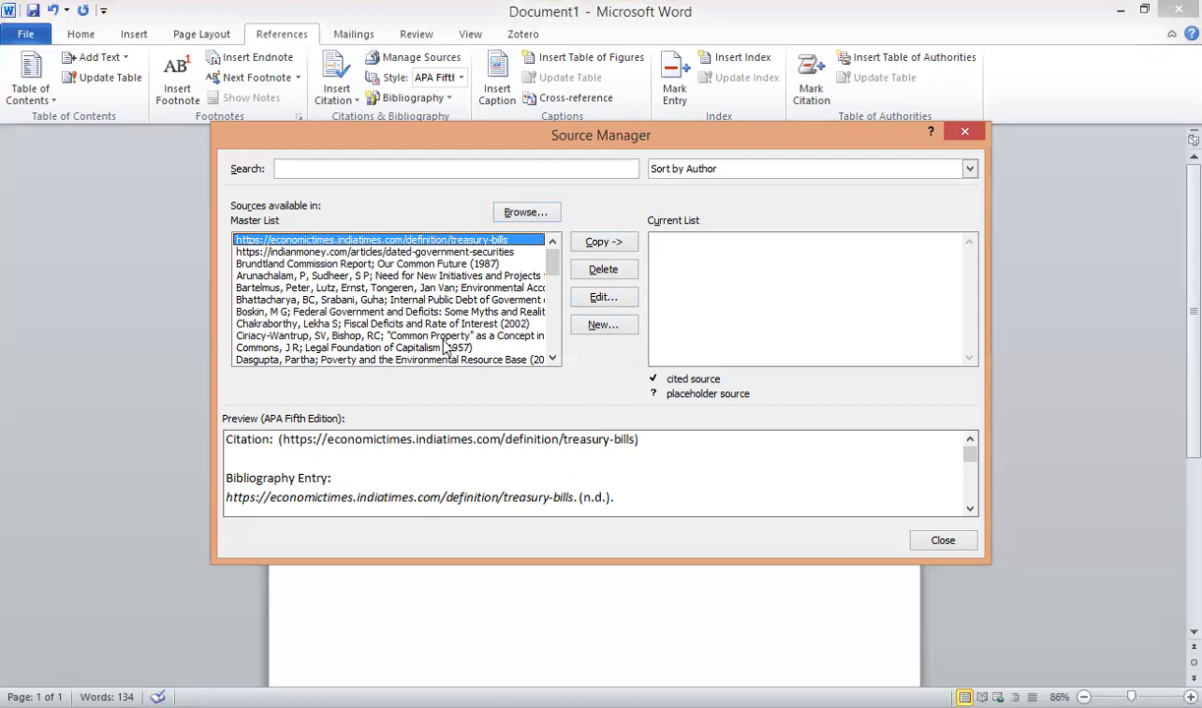
{"action": "left_click", "coordinate": [444, 264]}
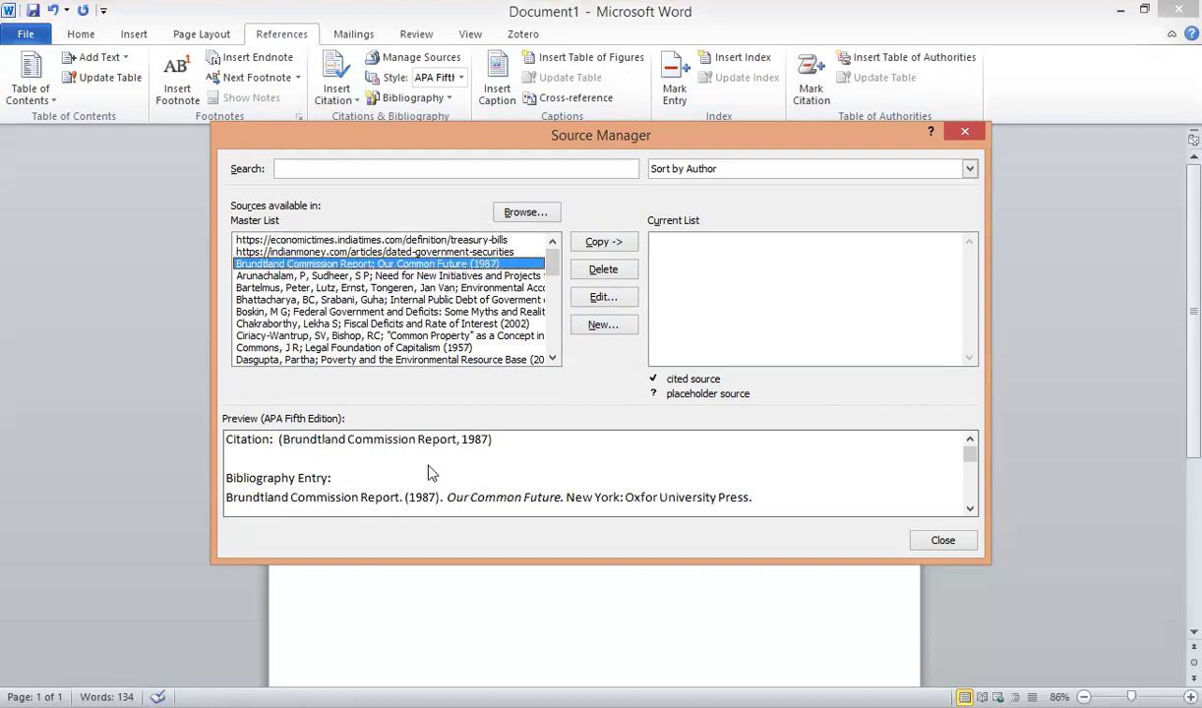
{"action": "left_click", "coordinate": [278, 276]}
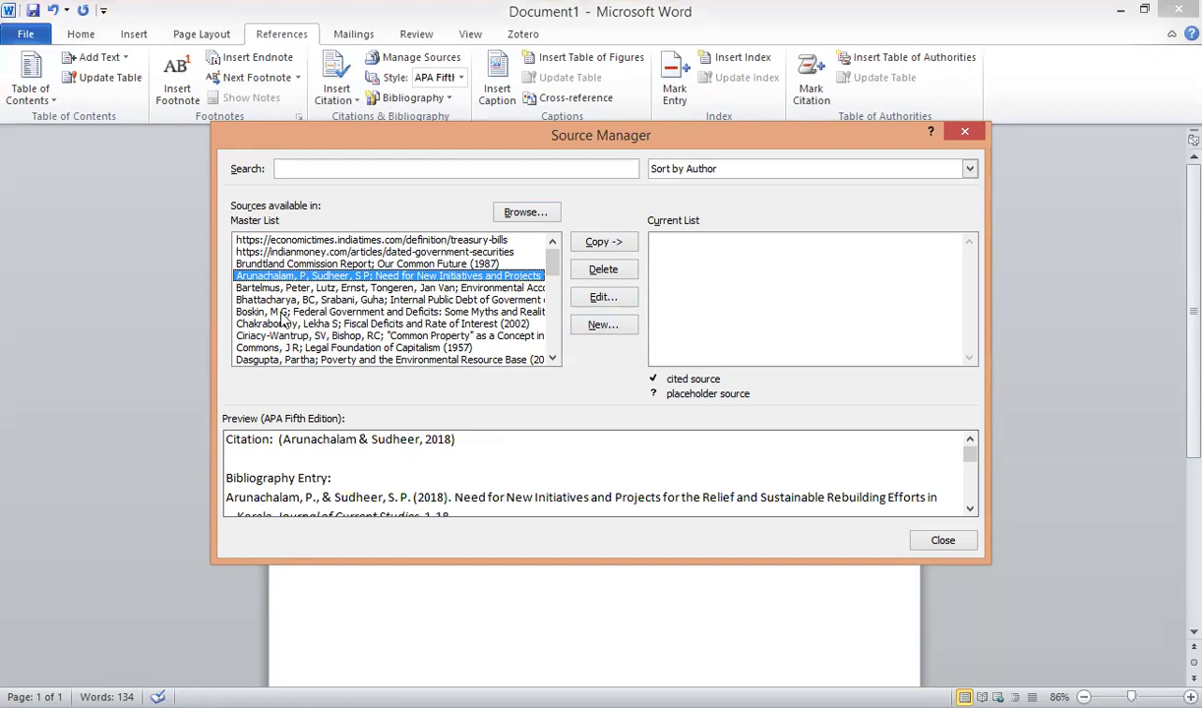
{"action": "left_click", "coordinate": [279, 311]}
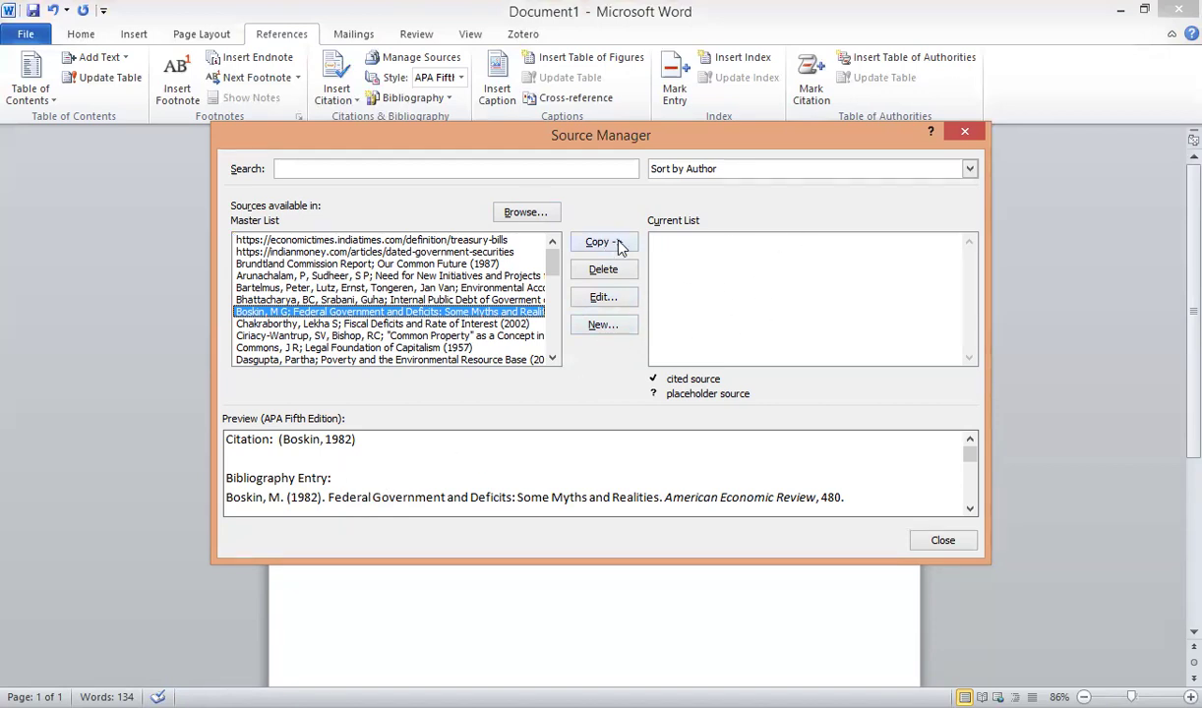
{"action": "left_click", "coordinate": [963, 134]}
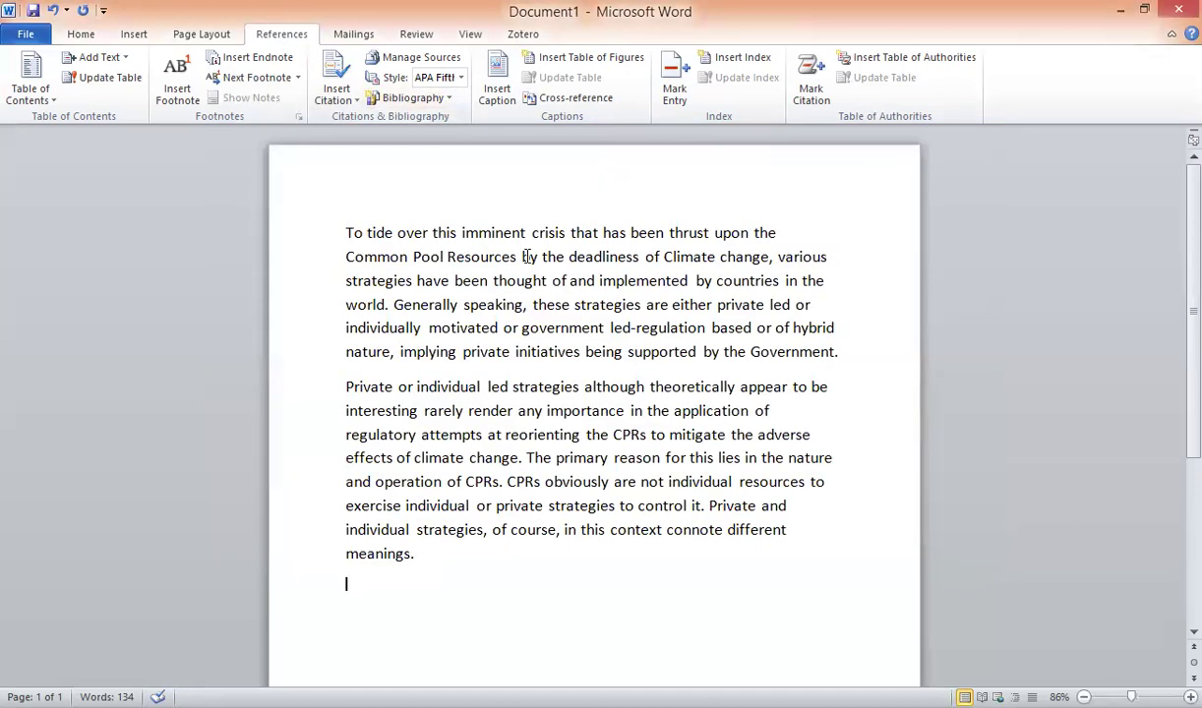
Copy the master-list sources "Internal Public Debt of Goverment of India: Growth and Composition" and "Fiscal Deficits and Rate of Interest" to the current document's source list.
{"action": "left_click", "coordinate": [387, 303]}
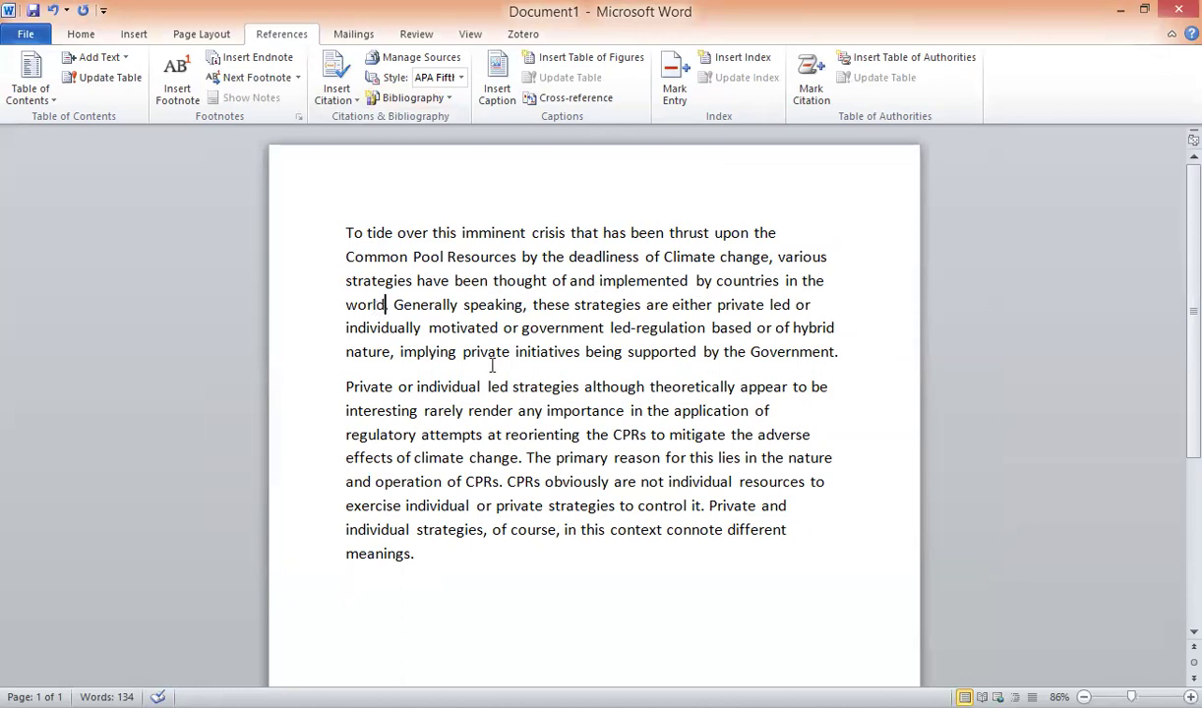
{"action": "left_click", "coordinate": [420, 57]}
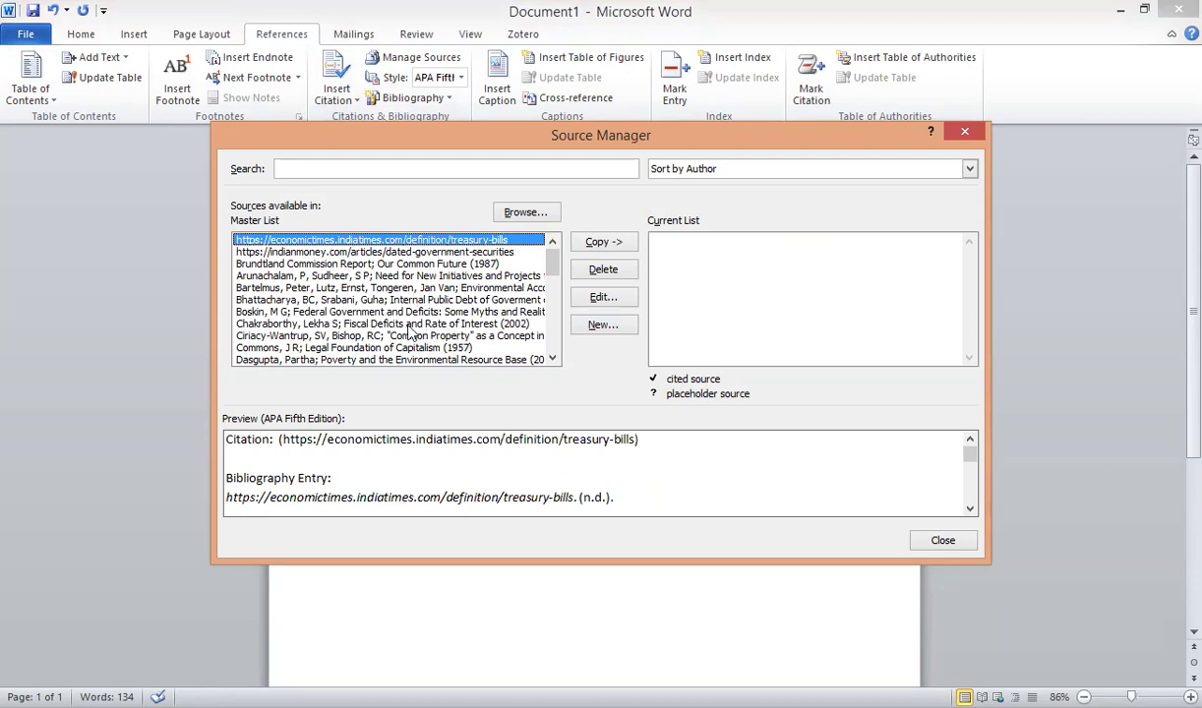
{"action": "left_click", "coordinate": [292, 300]}
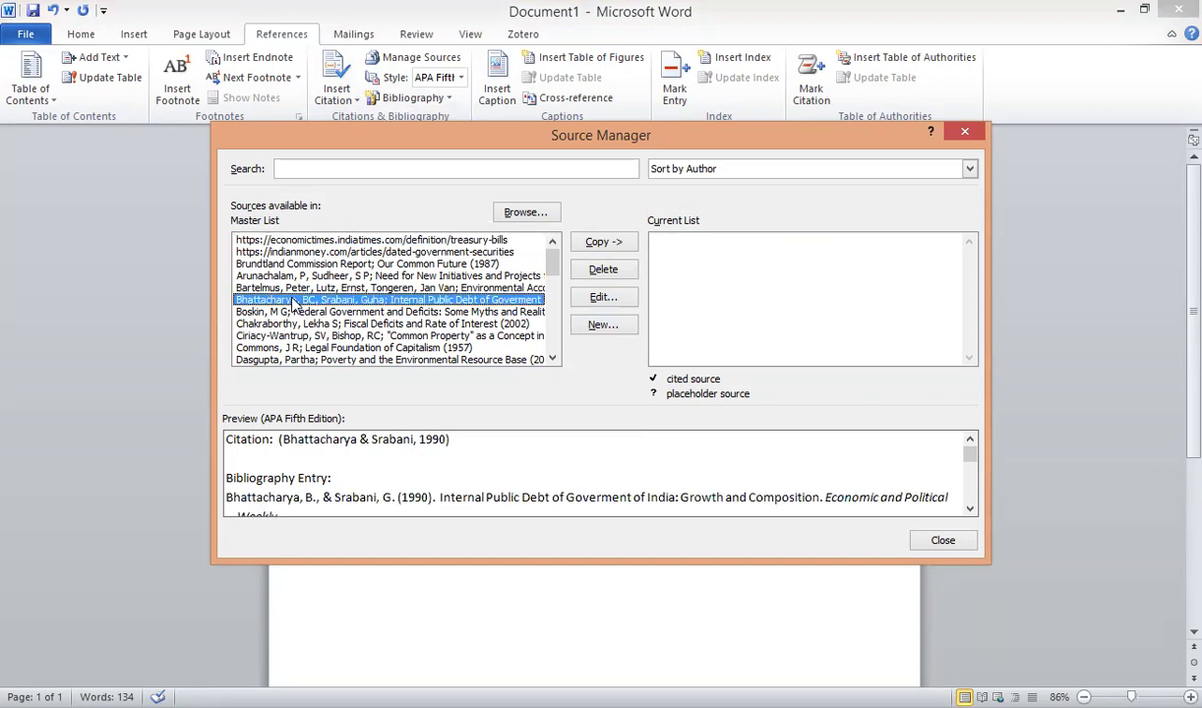
{"action": "left_click", "coordinate": [591, 244]}
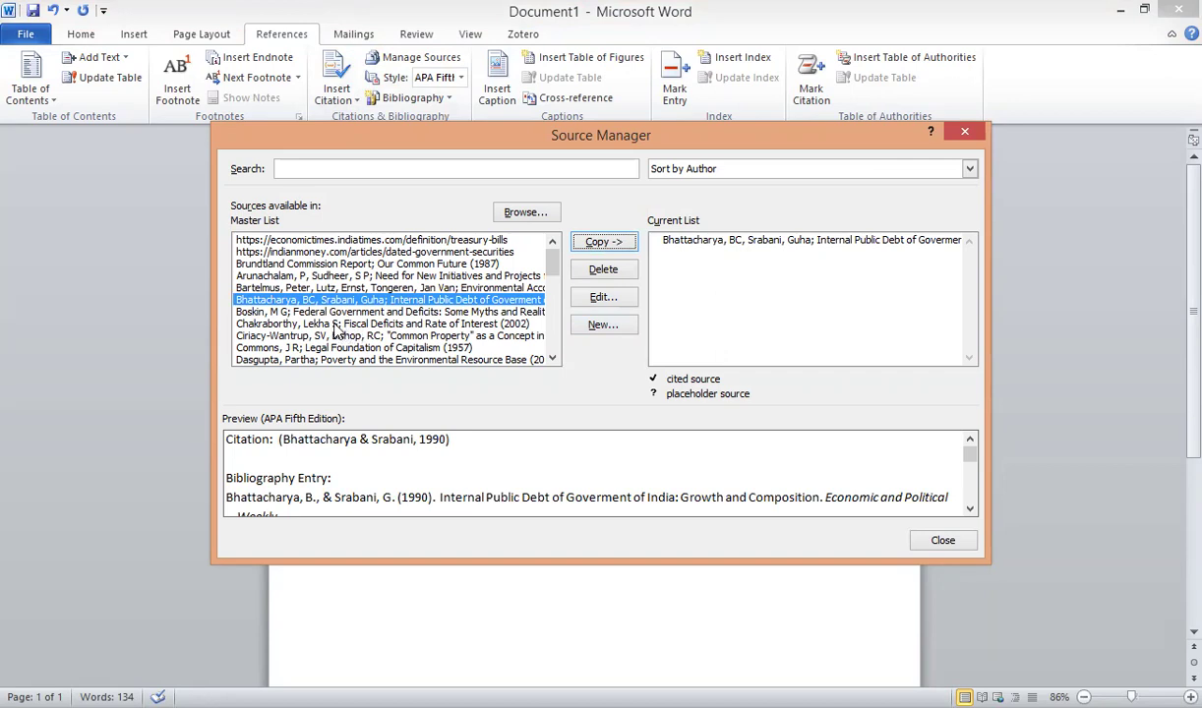
{"action": "left_click", "coordinate": [334, 326]}
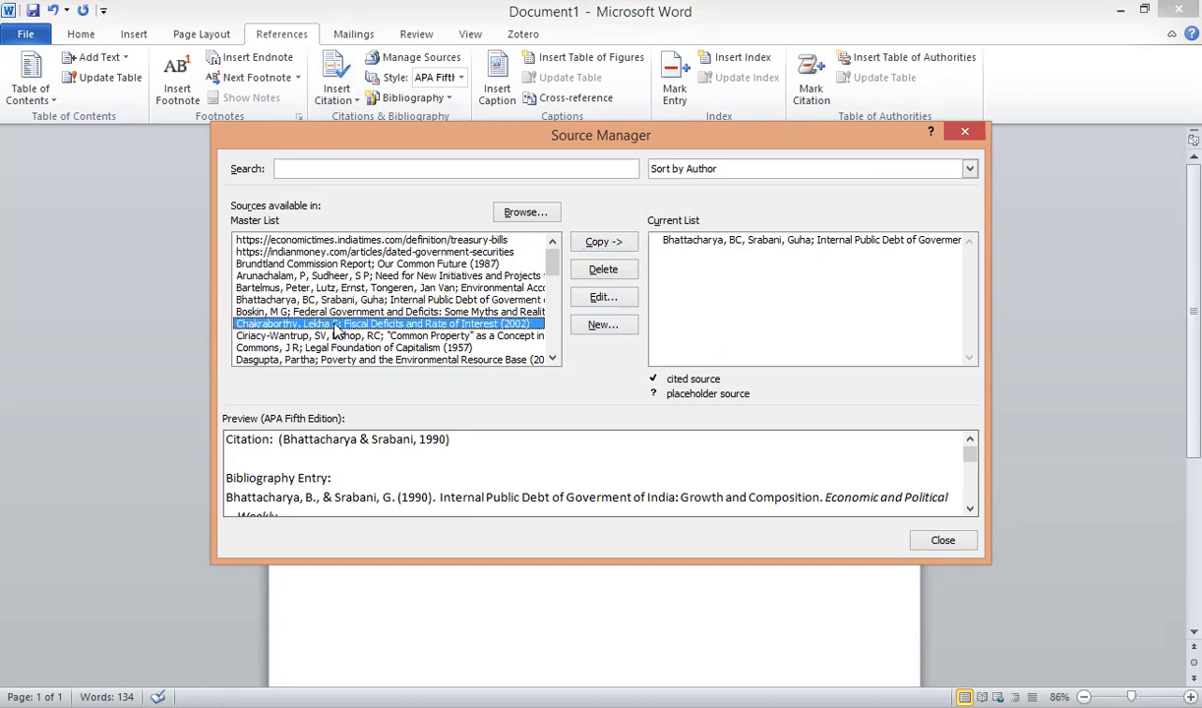
{"action": "left_click", "coordinate": [603, 242]}
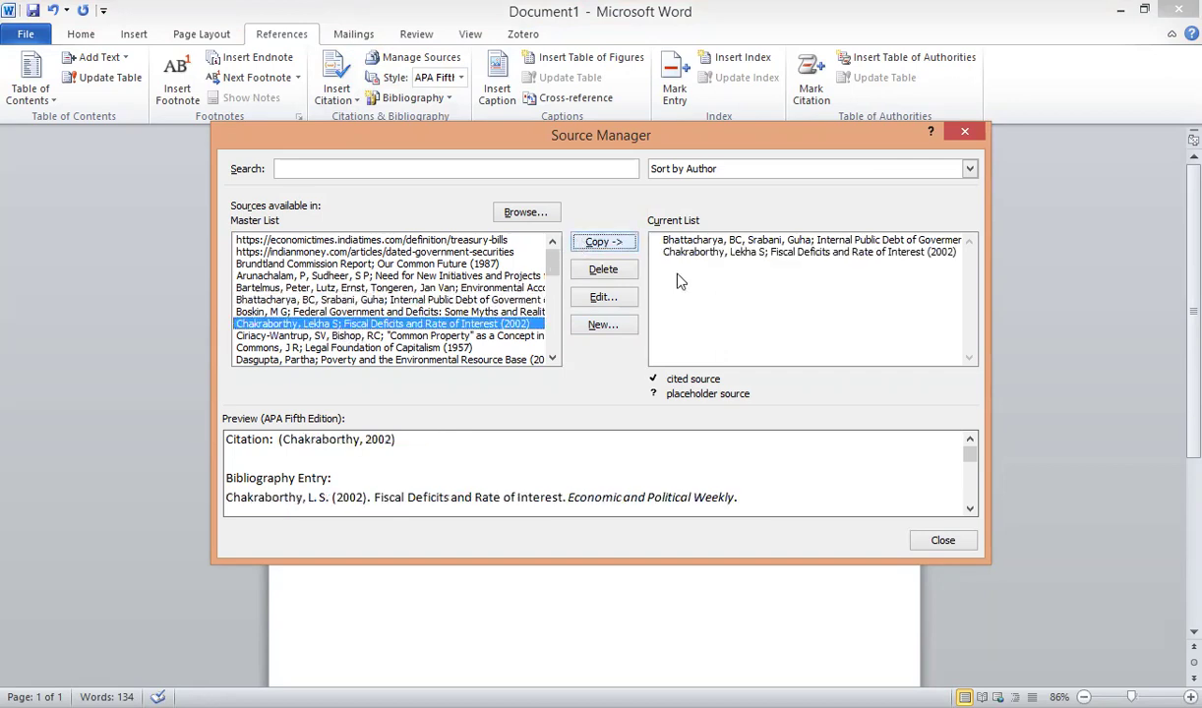
{"action": "left_click", "coordinate": [942, 541]}
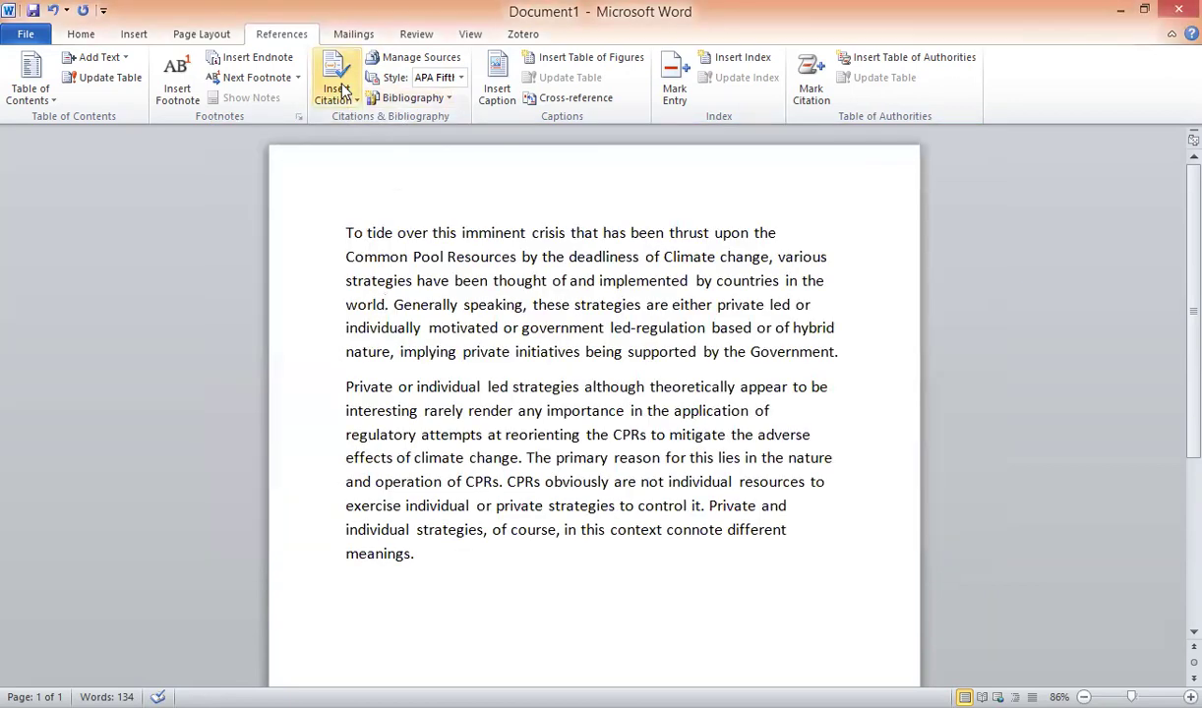
Cite "Internal Public Debt of Goverment of India" after "world" and "Fiscal Deficits and Rate of Interest" after "Government" in the first paragraph.
{"action": "left_click", "coordinate": [387, 304]}
{"action": "left_click", "coordinate": [336, 88]}
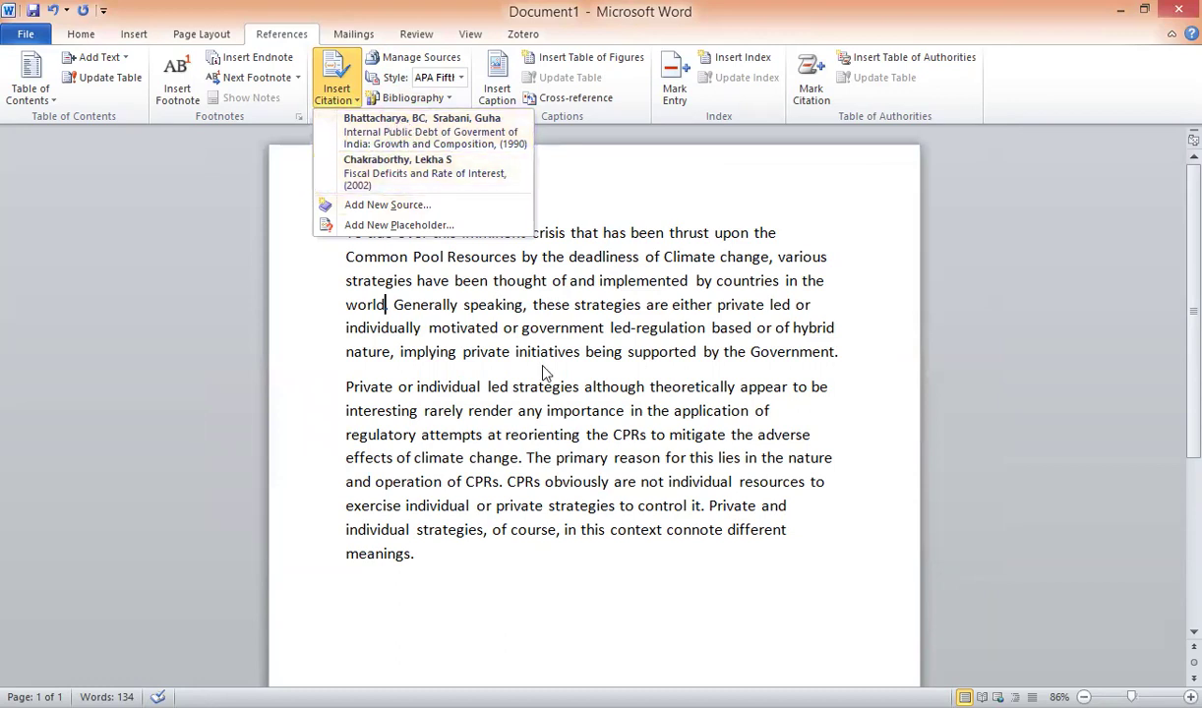
{"action": "left_click", "coordinate": [421, 376]}
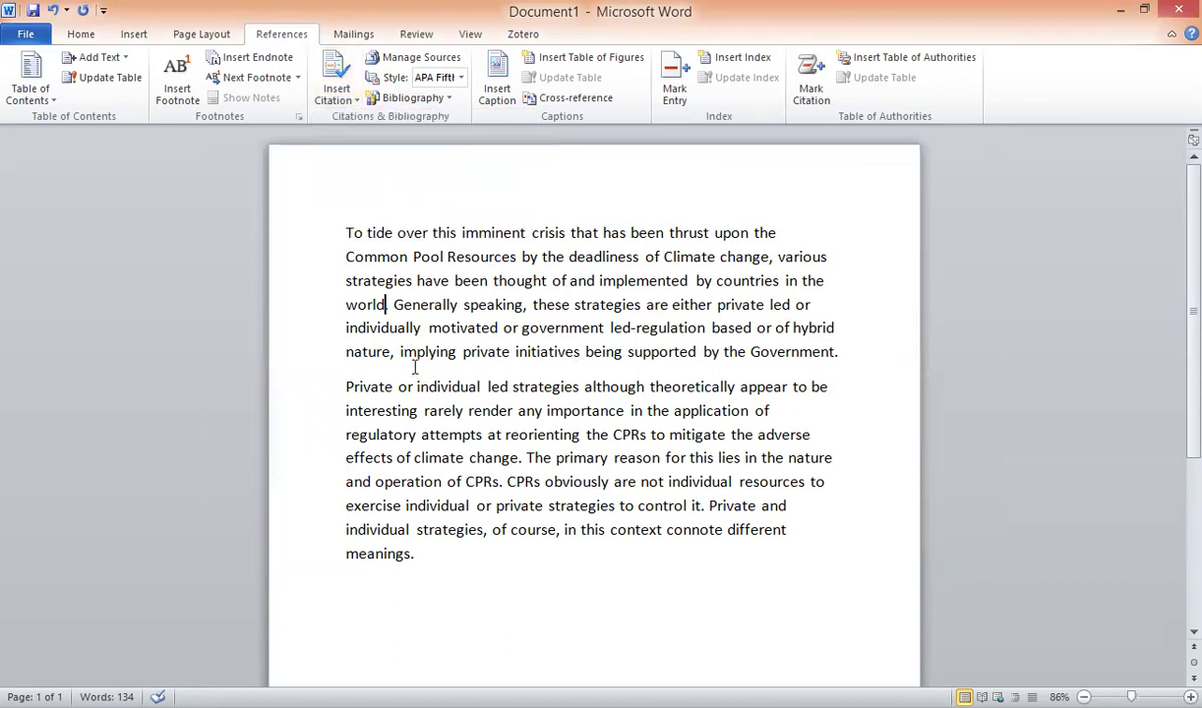
{"action": "left_click", "coordinate": [462, 351]}
{"action": "left_click", "coordinate": [346, 94]}
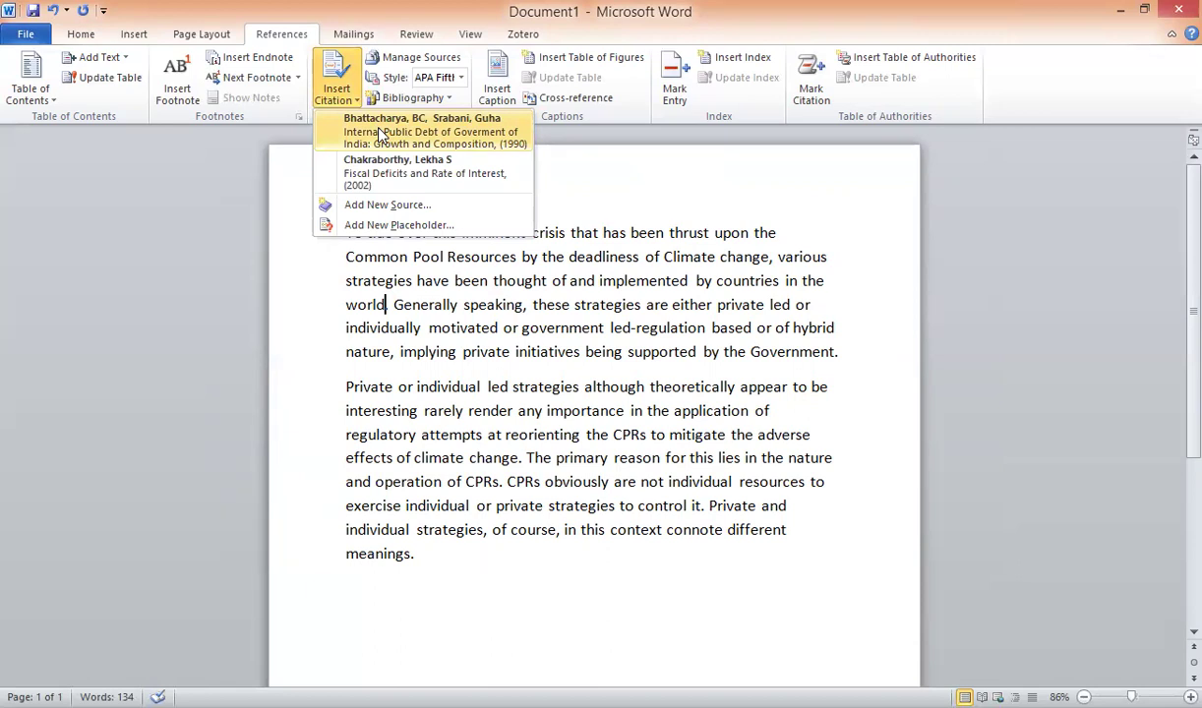
{"action": "left_click", "coordinate": [382, 135]}
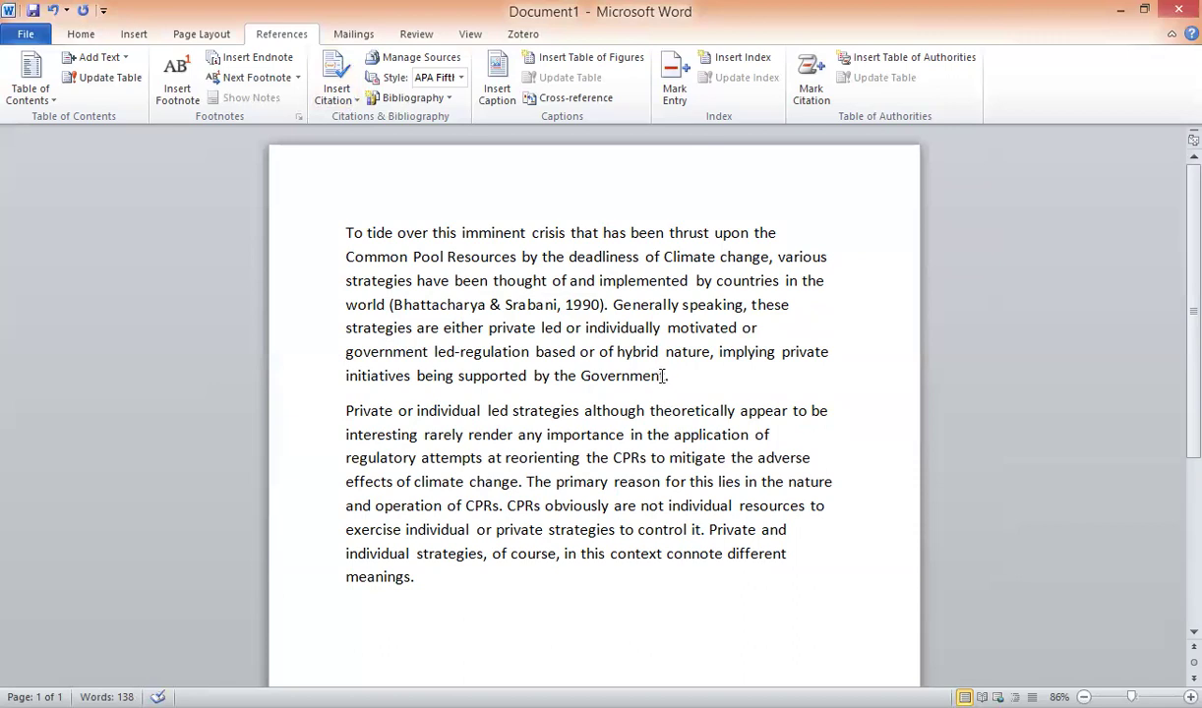
{"action": "left_click", "coordinate": [335, 87]}
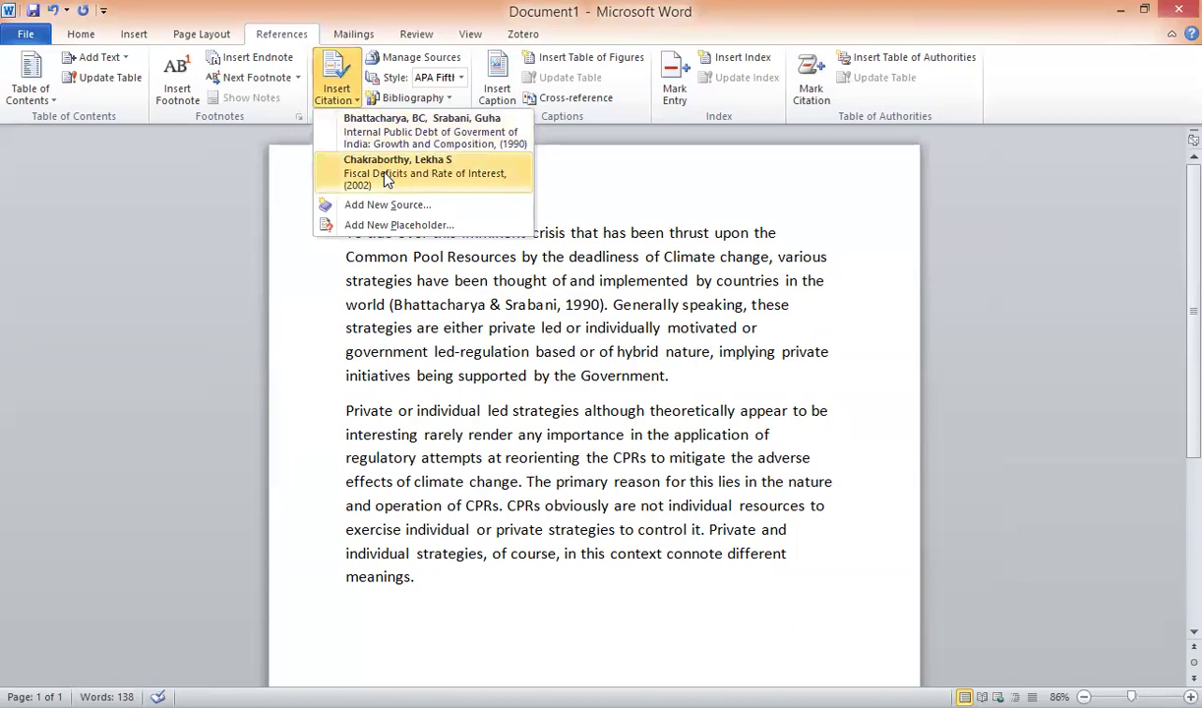
{"action": "left_click", "coordinate": [385, 174]}
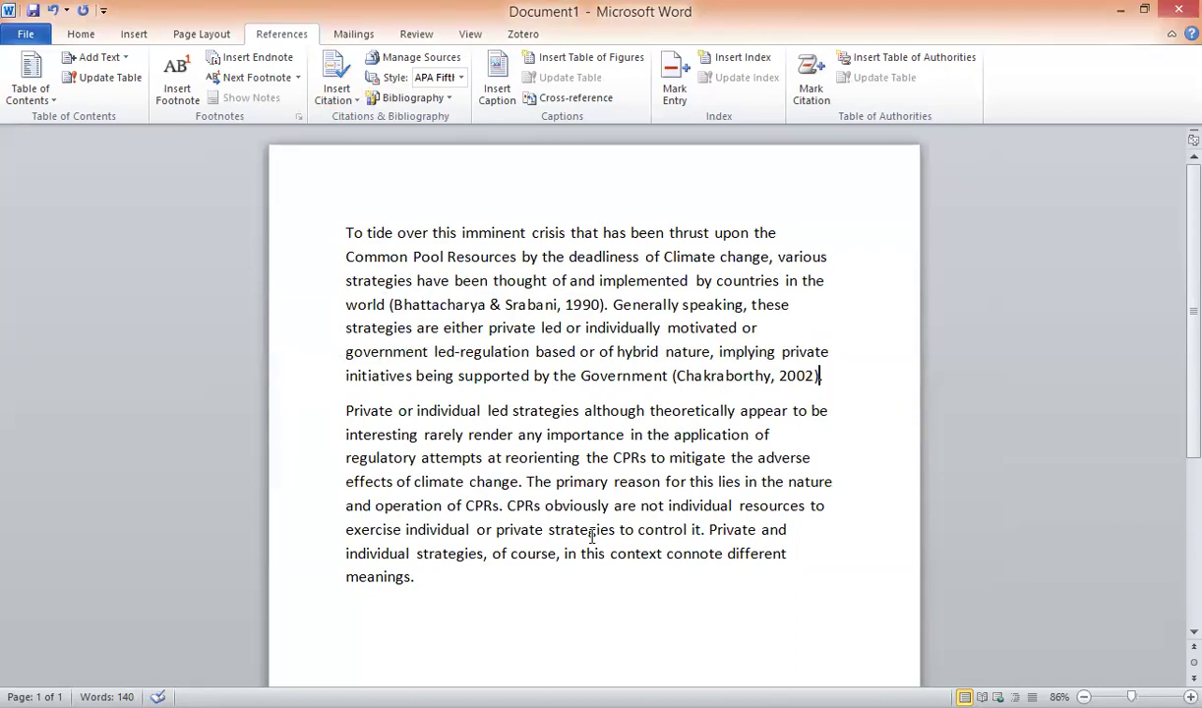
Start a new citation source after "effects of climate change" in the second paragraph and set its source type to Book.
{"action": "left_click", "coordinate": [518, 481]}
{"action": "type", "text": "."}
{"action": "left_click", "coordinate": [335, 85]}
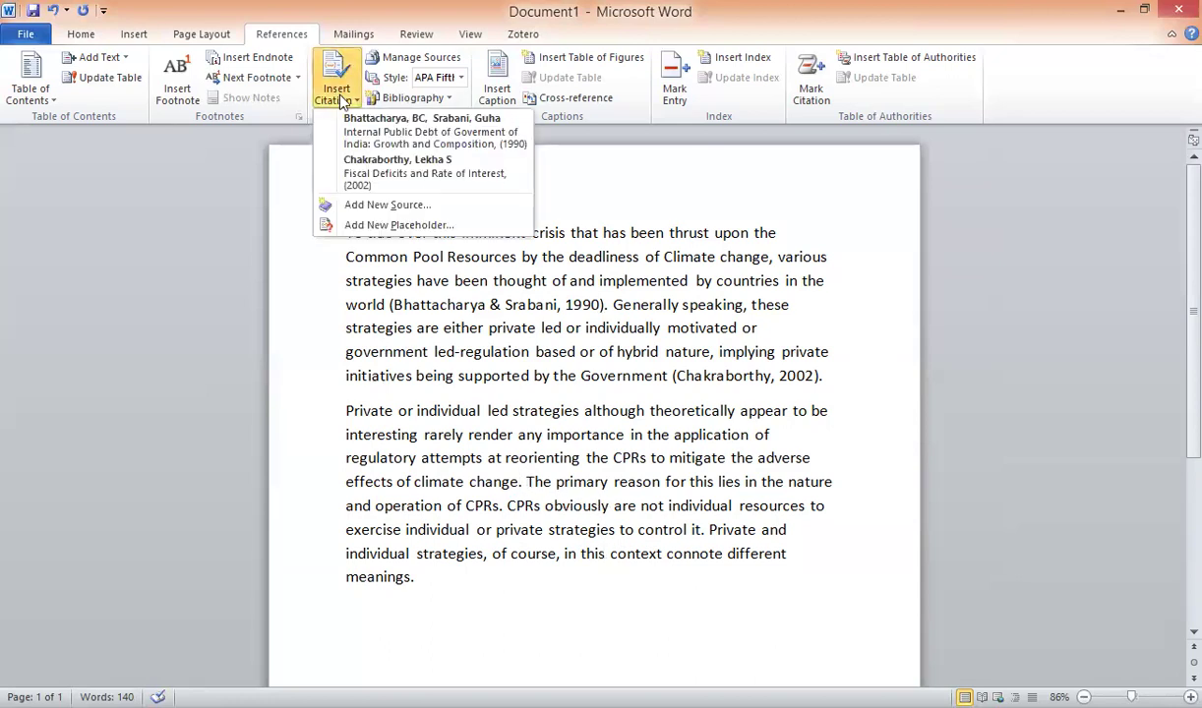
{"action": "left_click", "coordinate": [375, 206]}
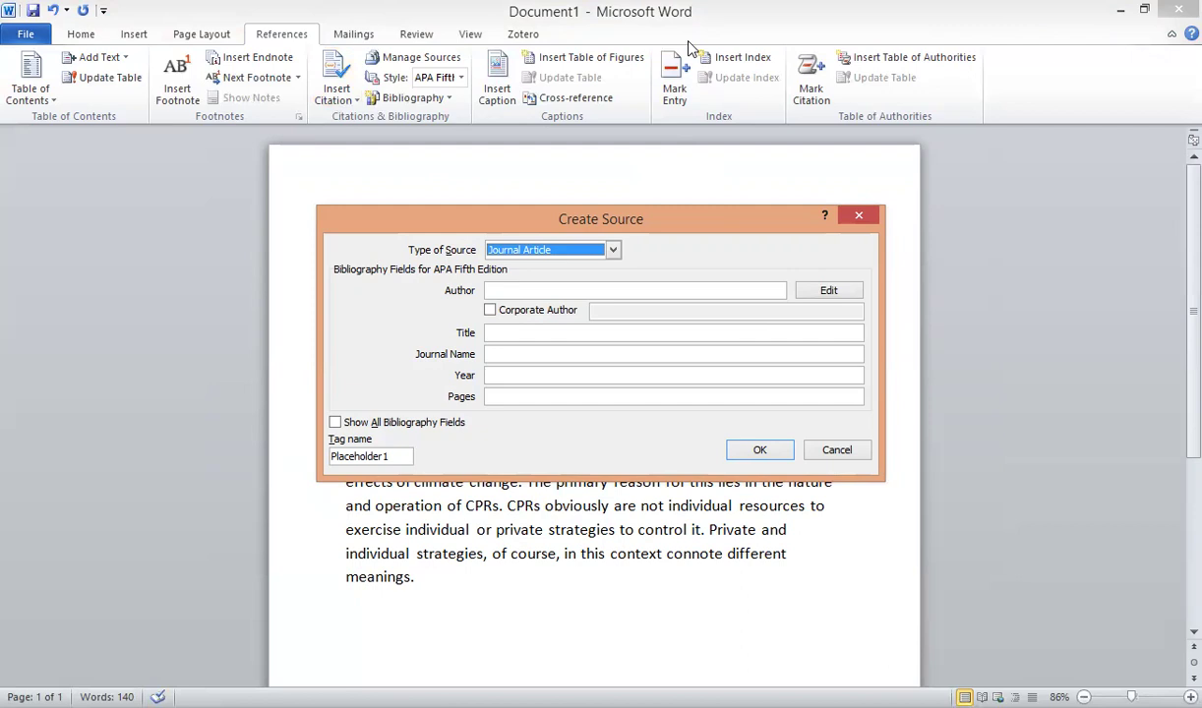
{"action": "left_click", "coordinate": [613, 254]}
{"action": "mouse_move", "coordinate": [615, 279]}
{"action": "left_mouse_down"}
{"action": "mouse_move", "coordinate": [612, 300]}
{"action": "mouse_move", "coordinate": [612, 276]}
{"action": "left_mouse_up"}
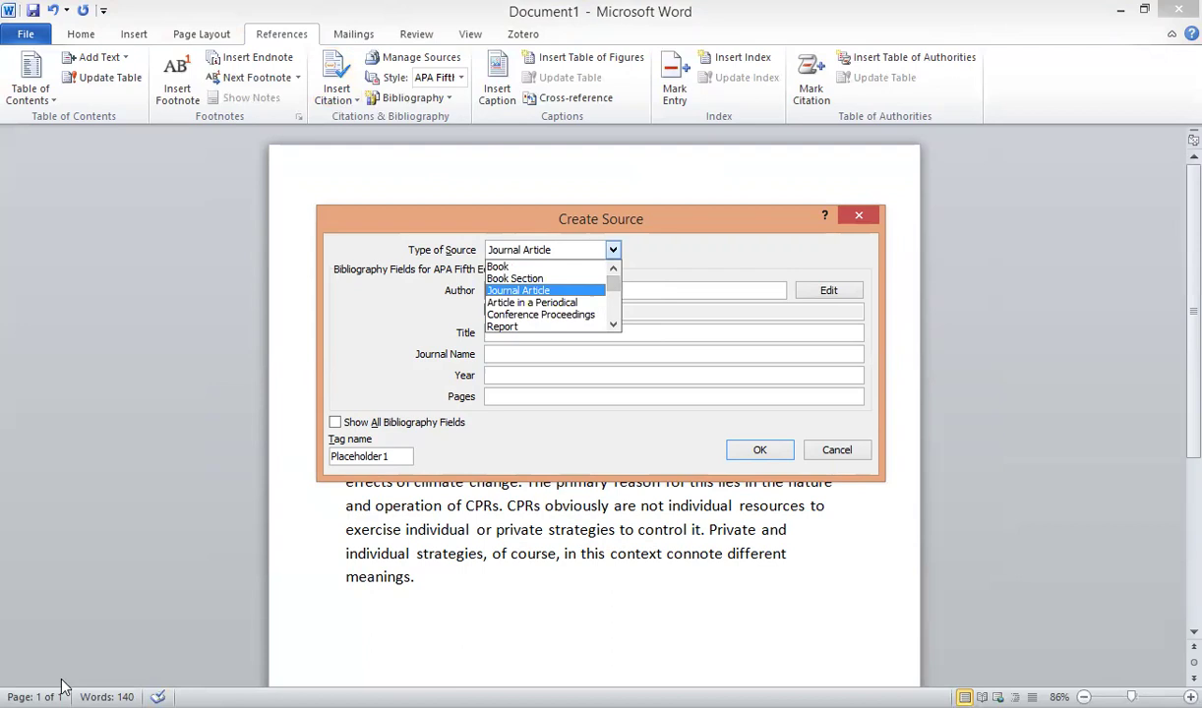
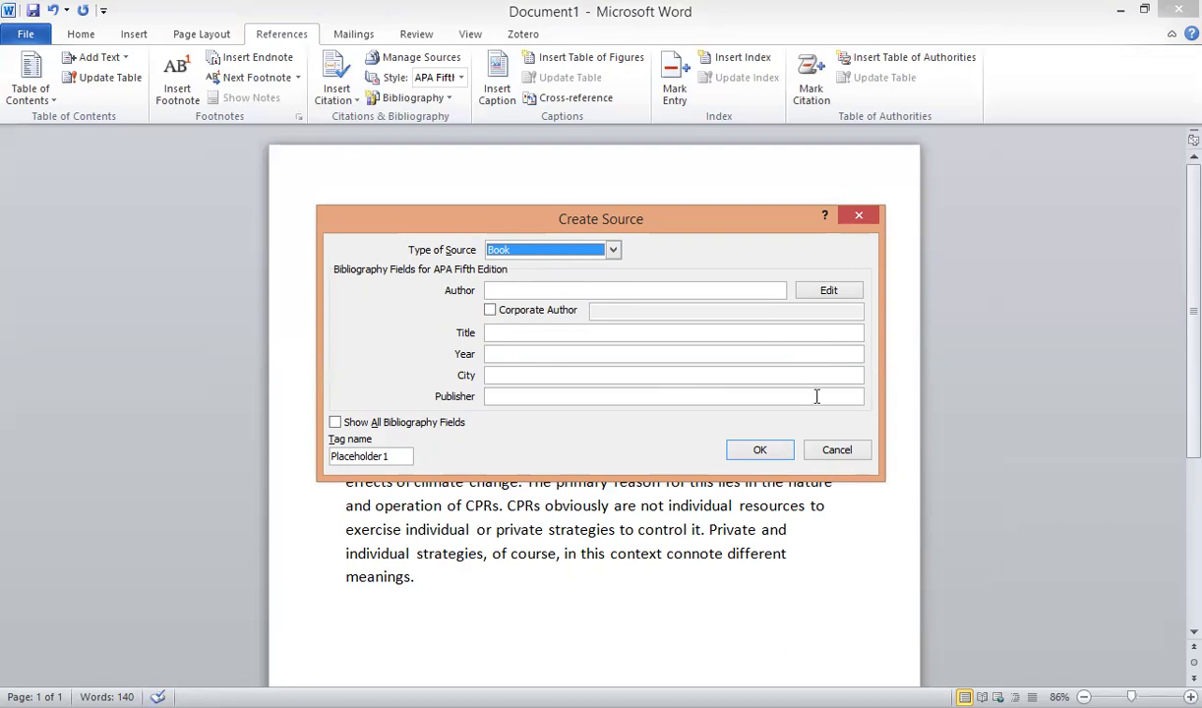
Add the author's last name with first and middle initials to the new book source.
{"action": "left_click", "coordinate": [826, 291]}
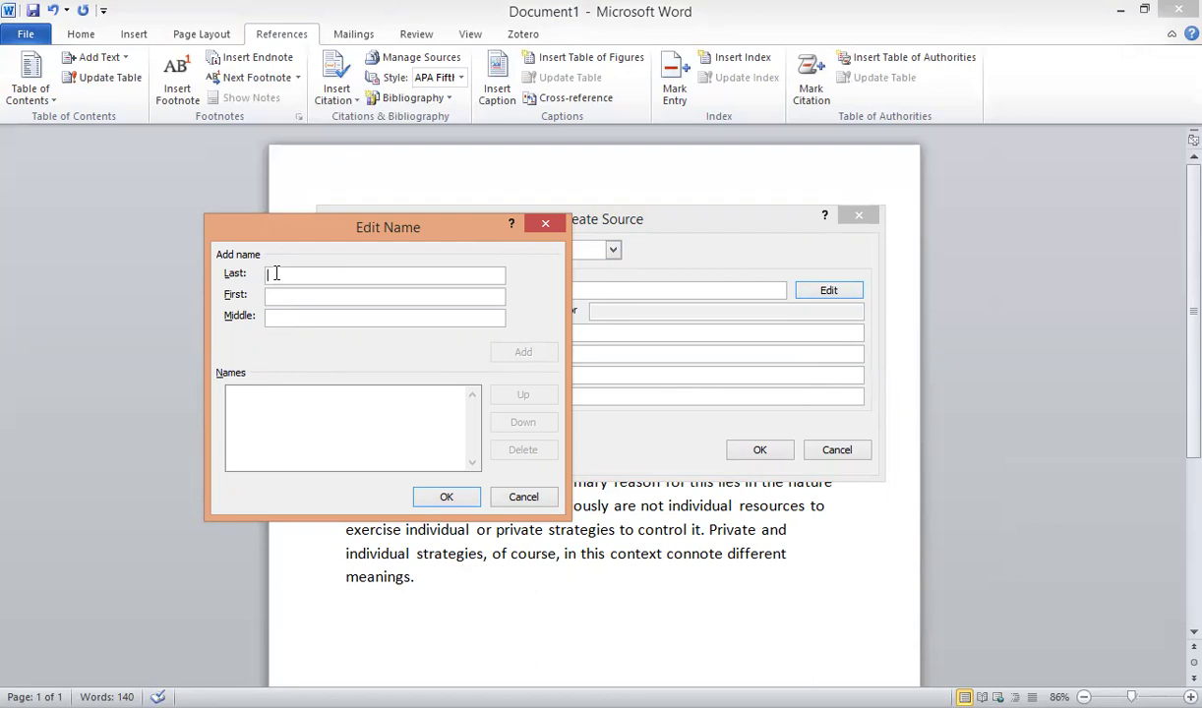
{"action": "type", "text": "D"}
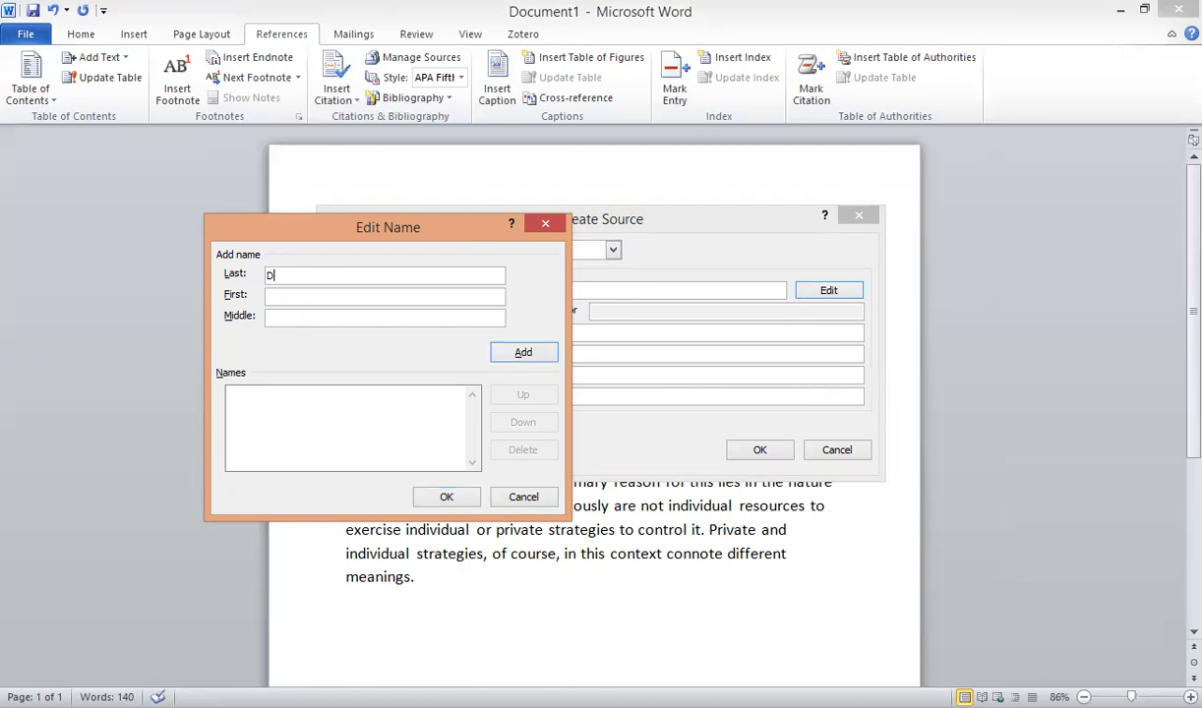
{"action": "type", "text": "wivedi"}
{"action": "type", "text": "D"}
{"action": "type", "text": "N"}
{"action": "left_click", "coordinate": [522, 353]}
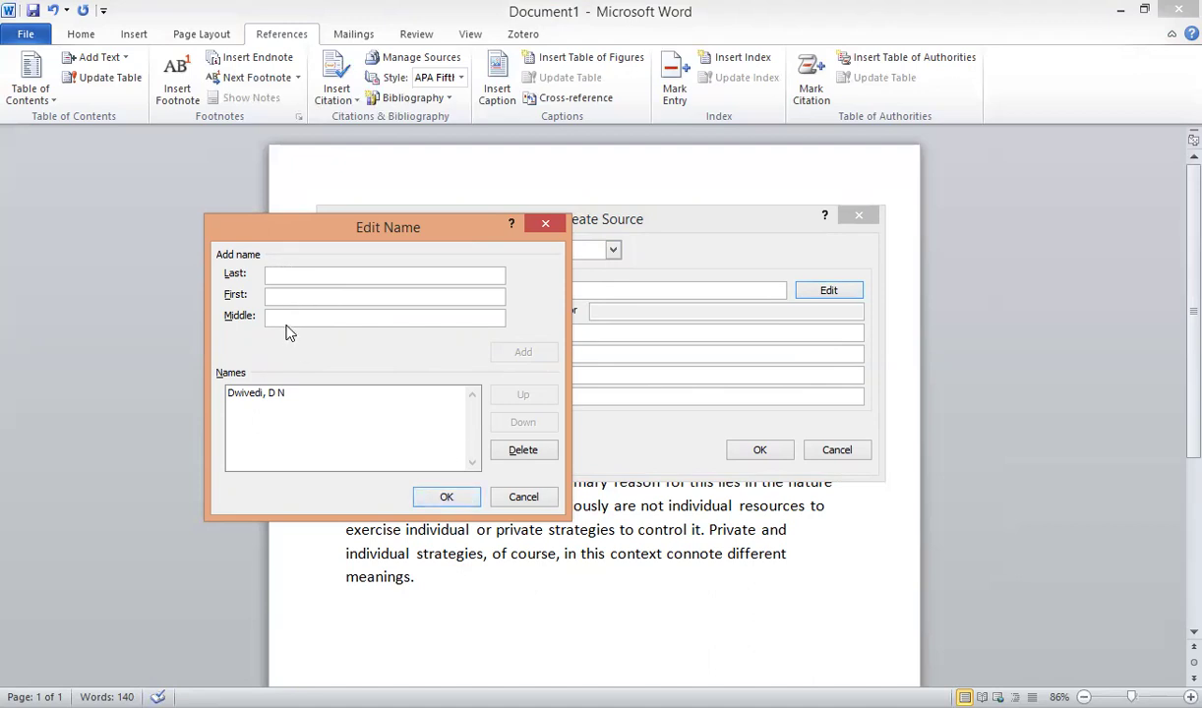
{"action": "left_click", "coordinate": [439, 500]}
Set the book source's title to Macroeconomics, year to 2012 and city to New Delhi.
{"action": "left_click", "coordinate": [508, 332]}
{"action": "type", "text": "M"}
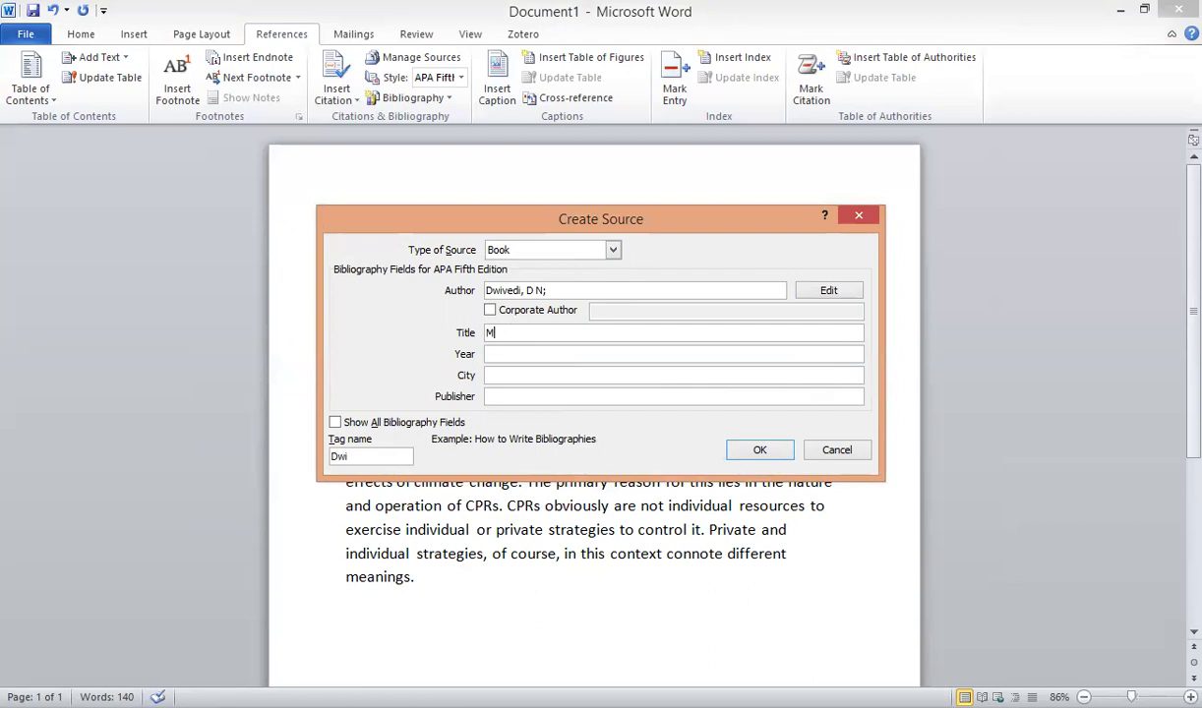
{"action": "type", "text": "acroeconomics"}
{"action": "left_click", "coordinate": [541, 355]}
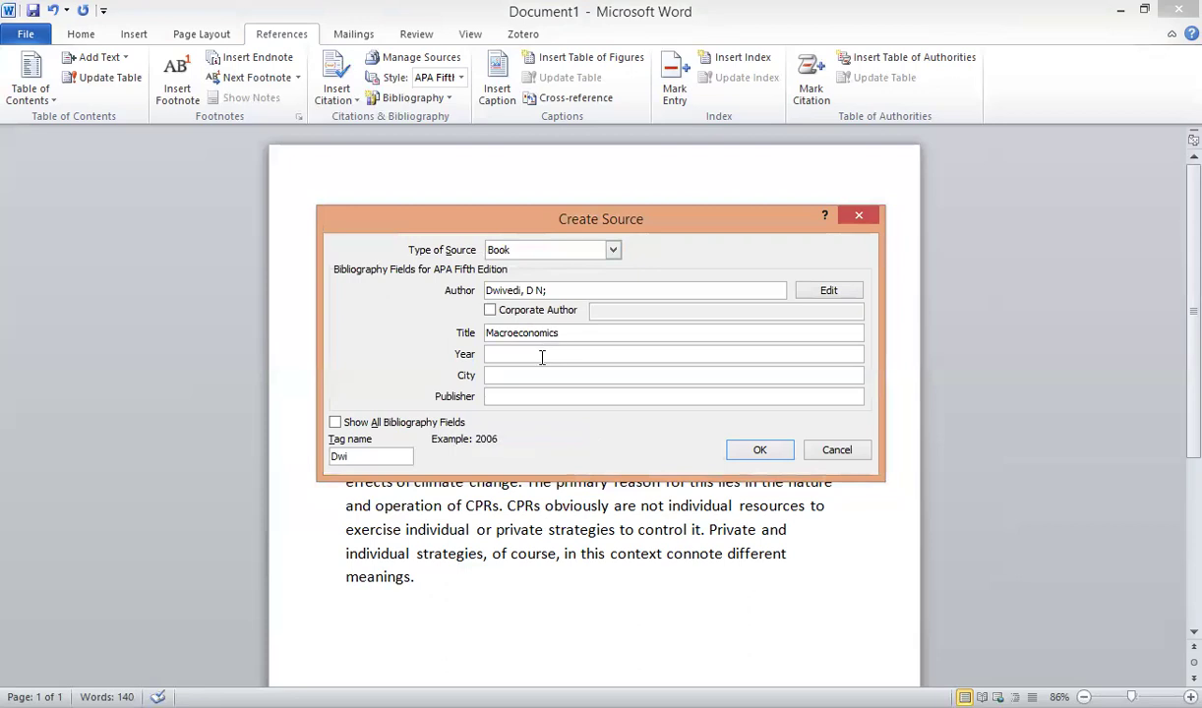
{"action": "type", "text": "2012"}
{"action": "left_click", "coordinate": [548, 374]}
{"action": "type", "text": "New Deli"}
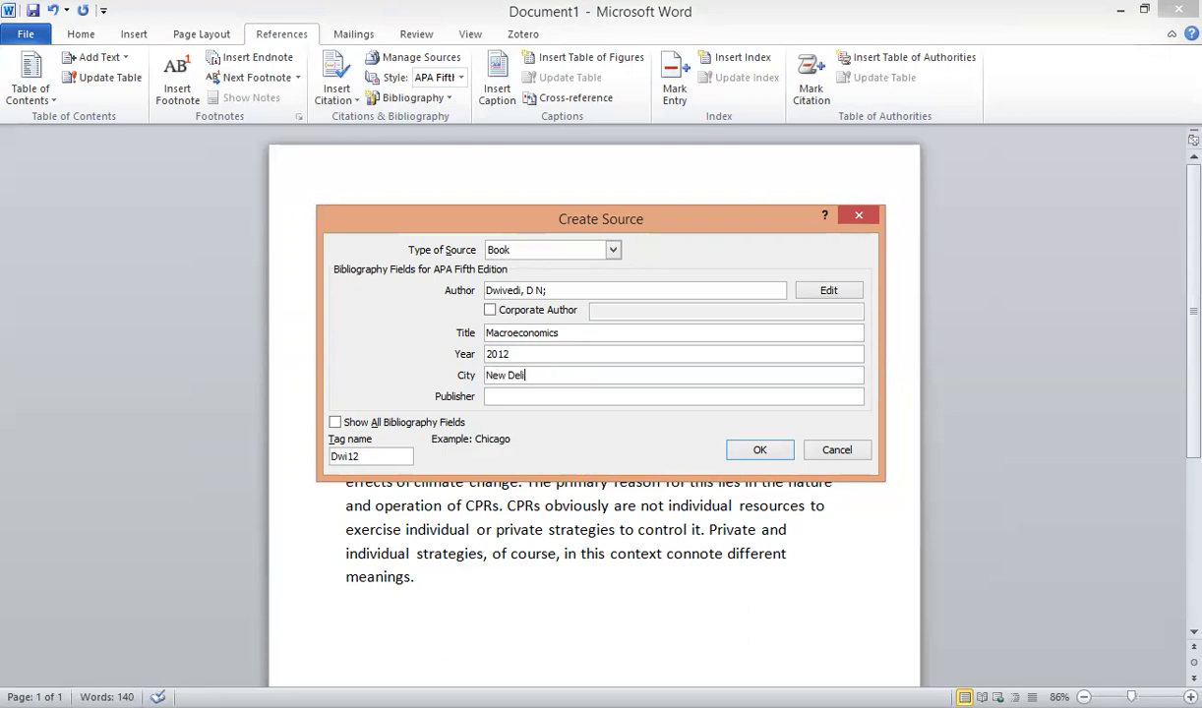
{"action": "key", "text": "BackSpace"}
{"action": "type", "text": "hi"}
Set the book source's publisher to Sage and insert its citation after "effects of climate change".
{"action": "left_click", "coordinate": [549, 393]}
{"action": "type", "text": "M"}
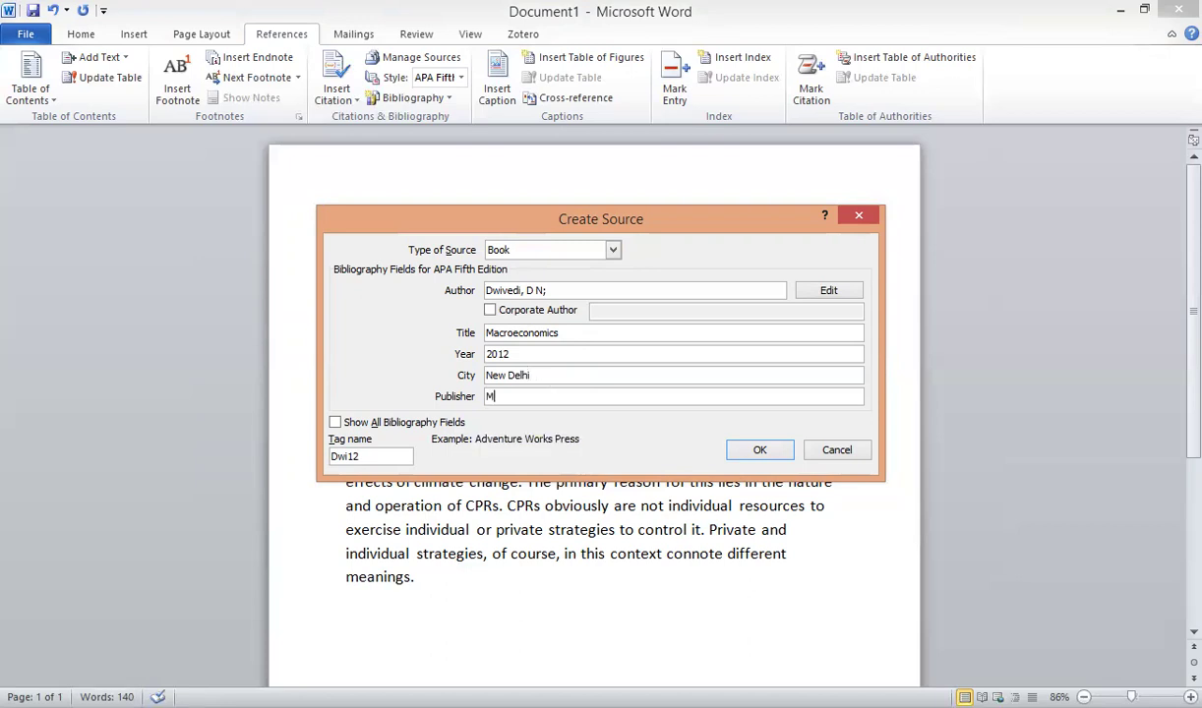
{"action": "key", "text": "BackSpace"}
{"action": "type", "text": "Sage"}
{"action": "left_click", "coordinate": [750, 458]}
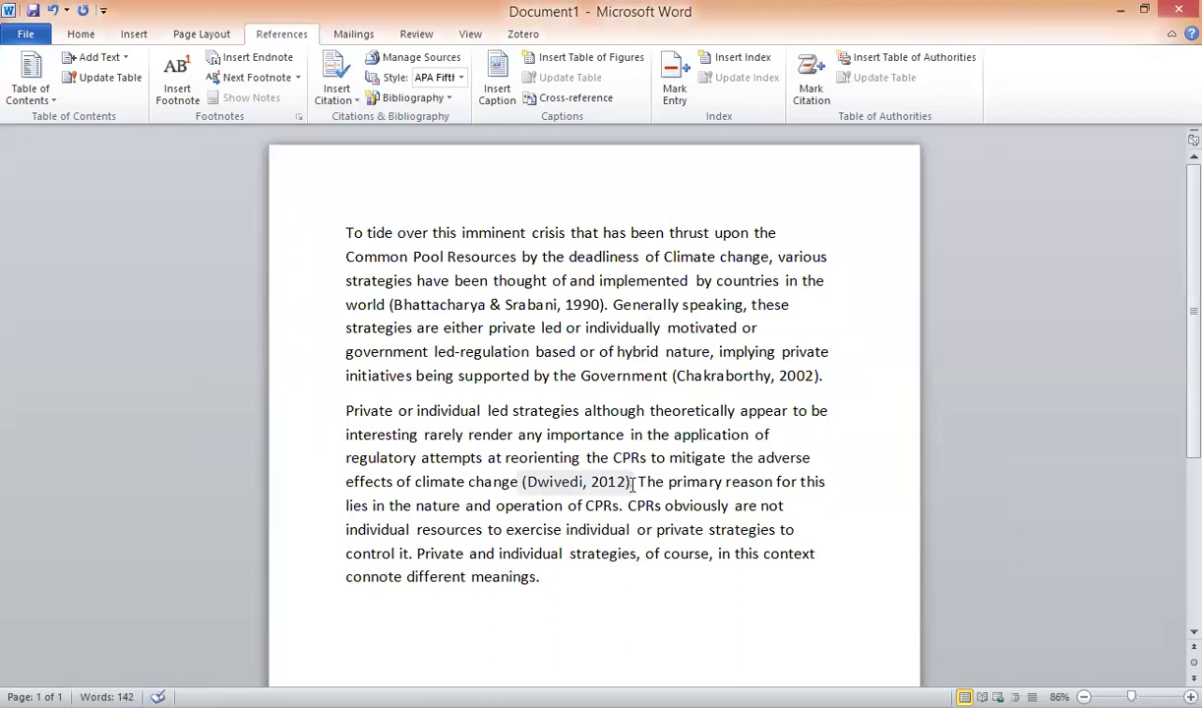
Examine the Macroeconomics book entries among the citable sources and in the Source Manager's current and master lists.
{"action": "left_click", "coordinate": [336, 91]}
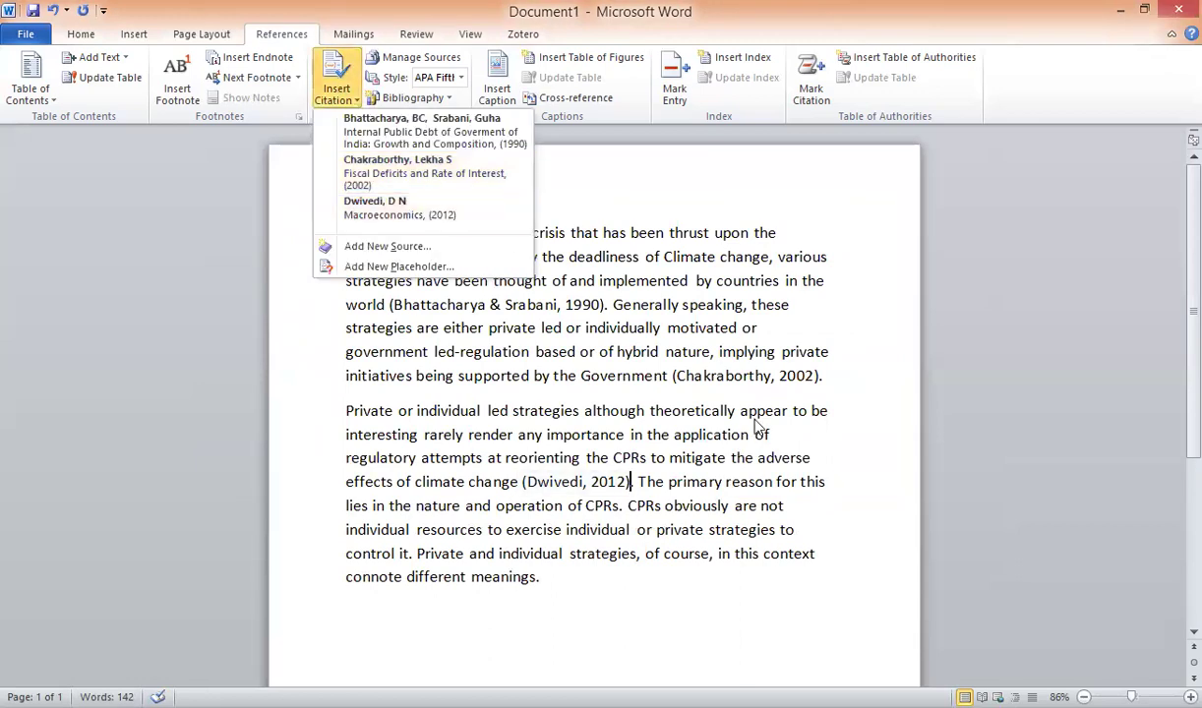
{"action": "left_click", "coordinate": [421, 57]}
{"action": "left_click", "coordinate": [418, 56]}
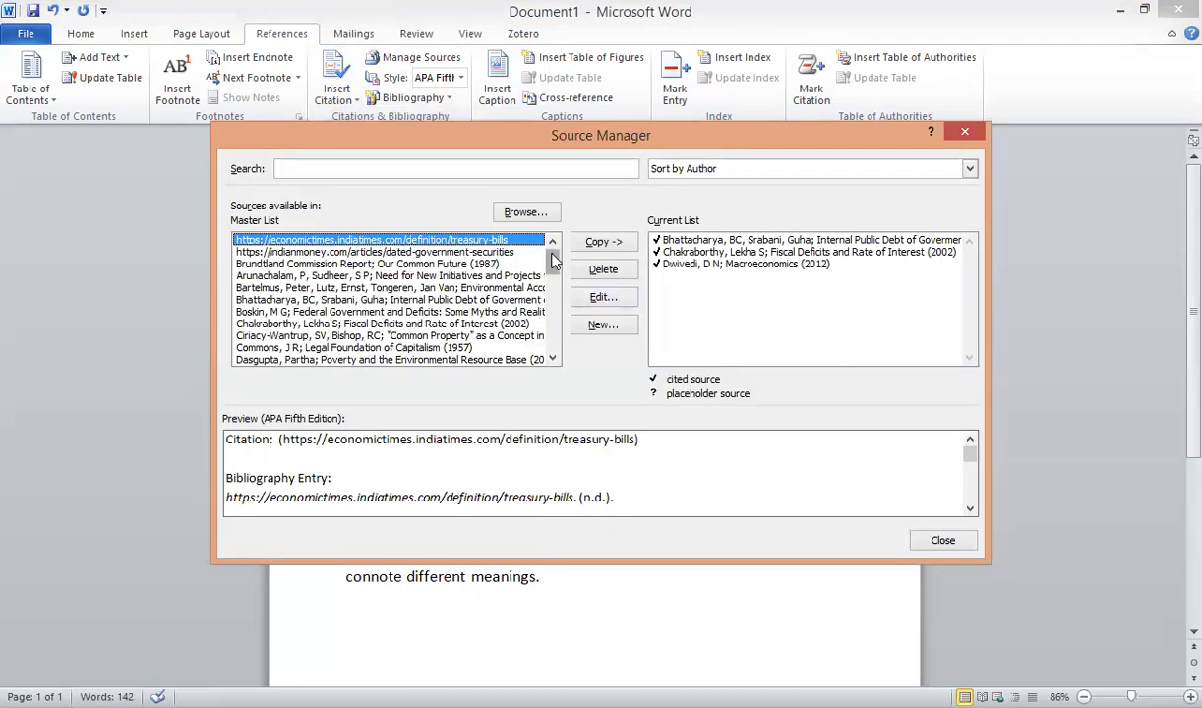
{"action": "left_click", "coordinate": [686, 266]}
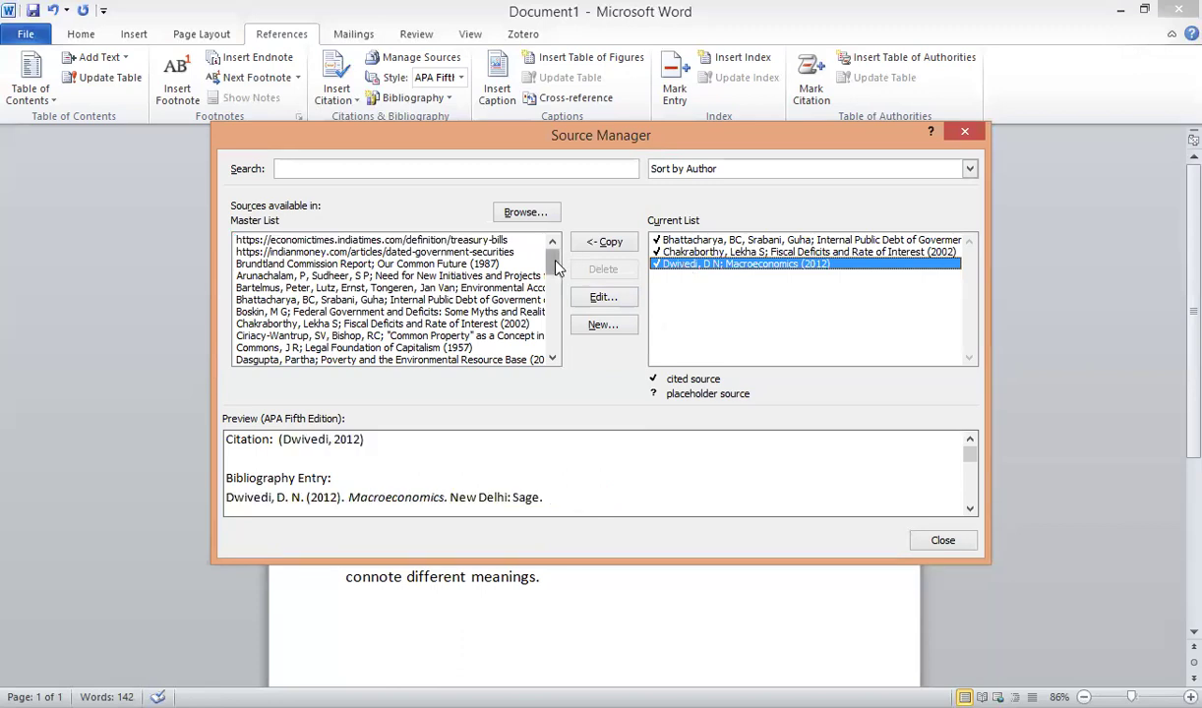
{"action": "left_click_drag", "start_coordinate": [554, 264], "coordinate": [554, 272]}
{"action": "left_click", "coordinate": [305, 337]}
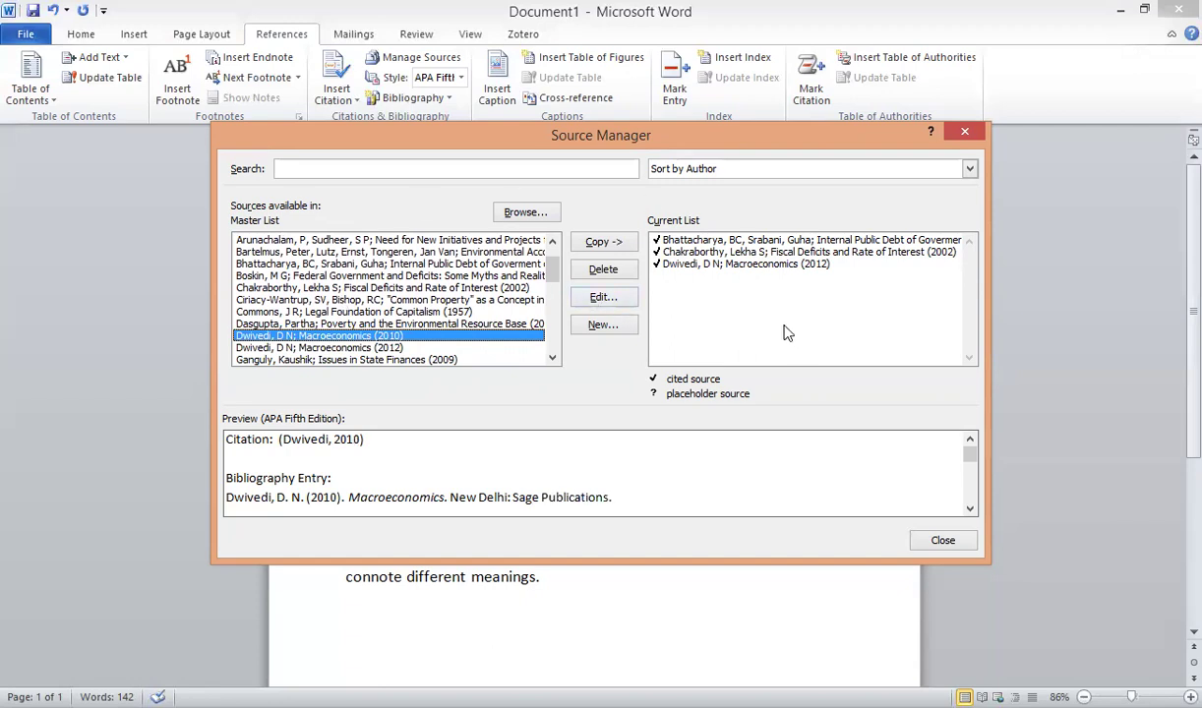
{"action": "left_click", "coordinate": [954, 547]}
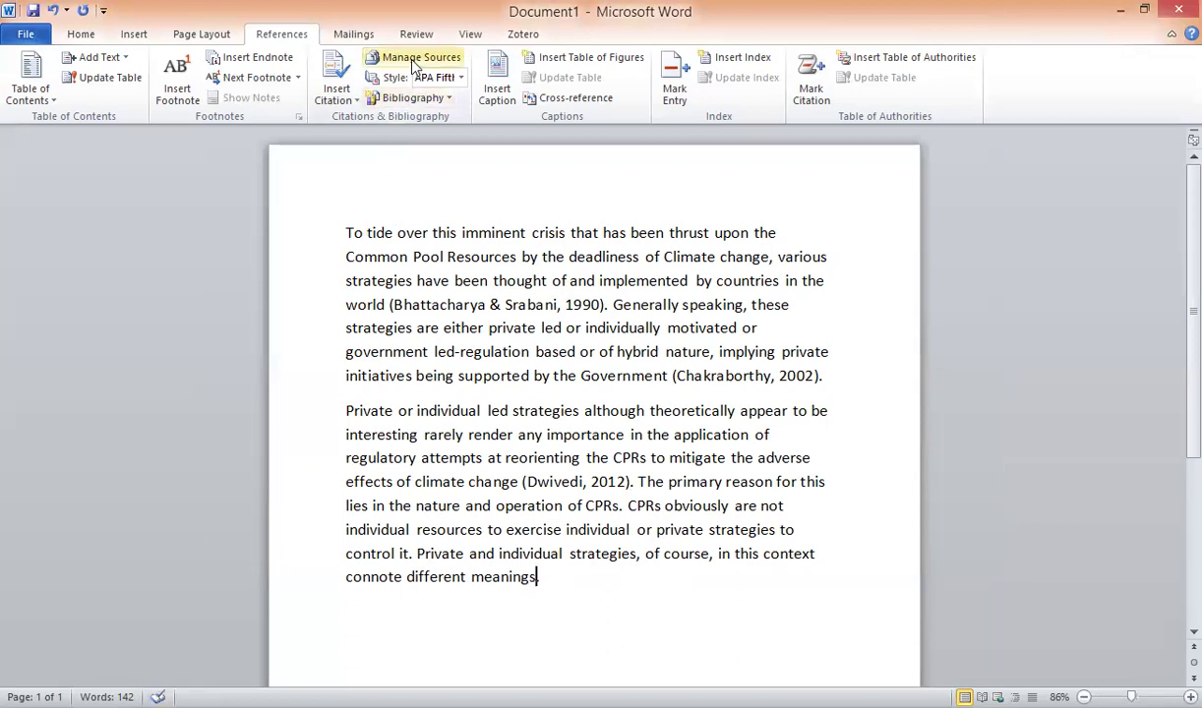
Start a new citation source after "connote different meanings" in the second paragraph and set its source type to Journal Article.
{"action": "left_click", "coordinate": [336, 95]}
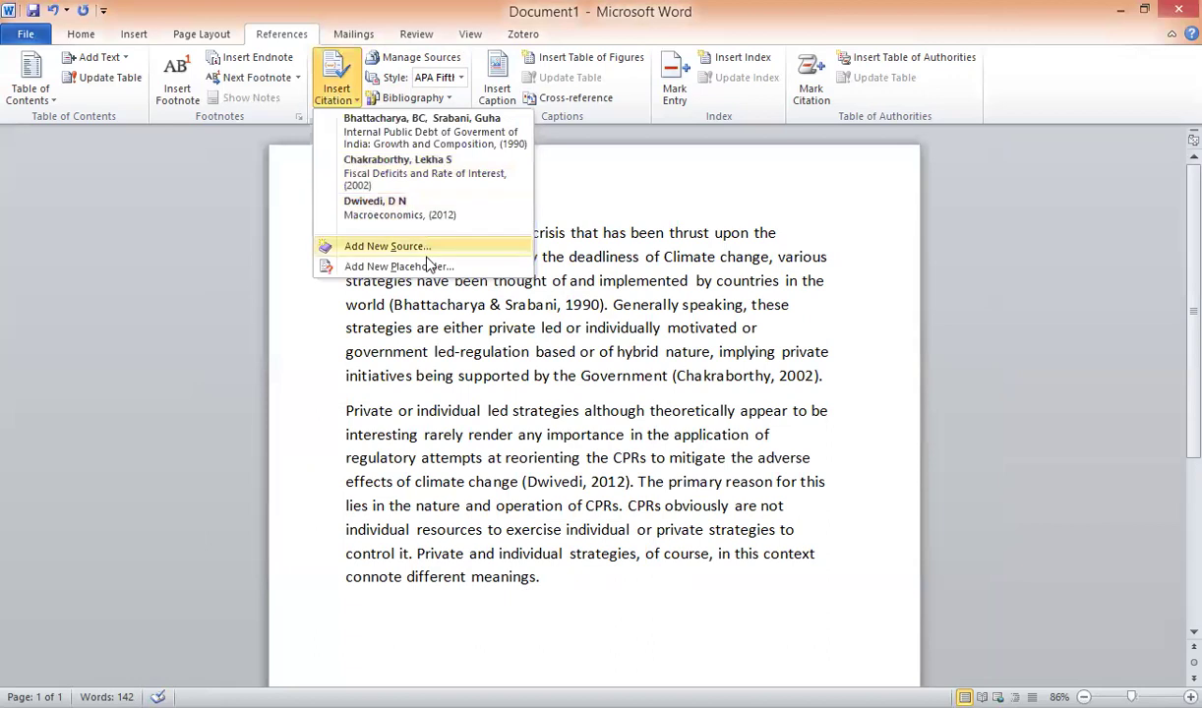
{"action": "left_click", "coordinate": [428, 247]}
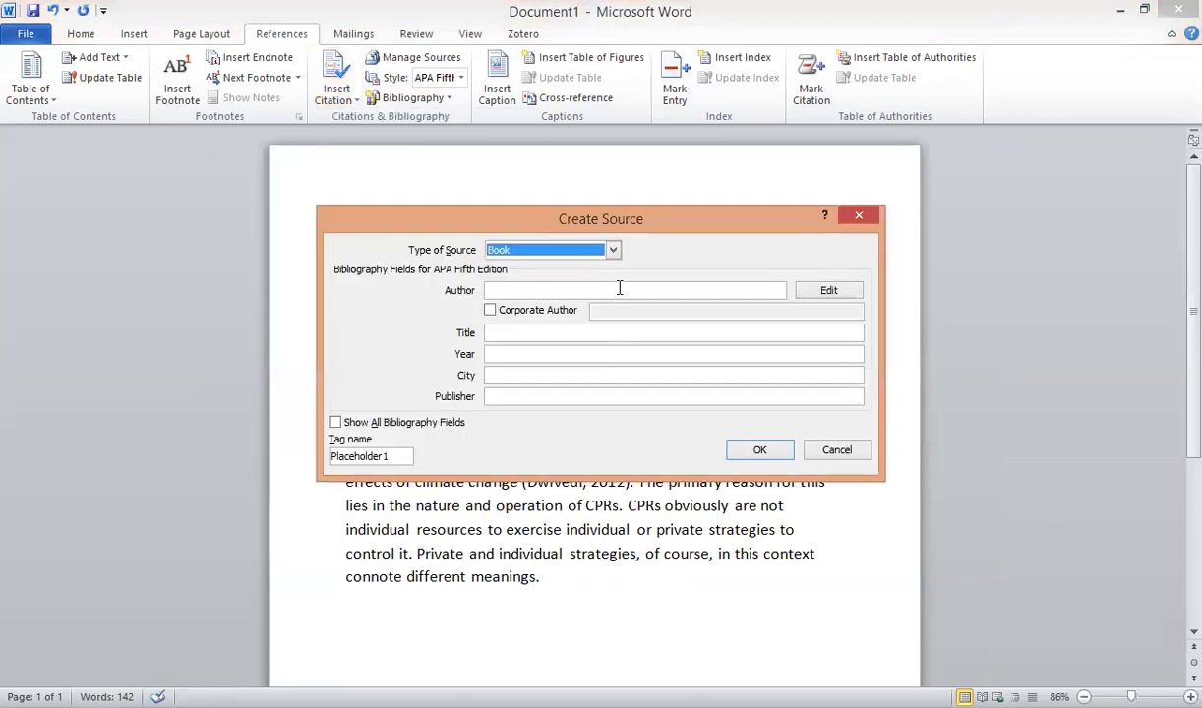
{"action": "left_click", "coordinate": [612, 249]}
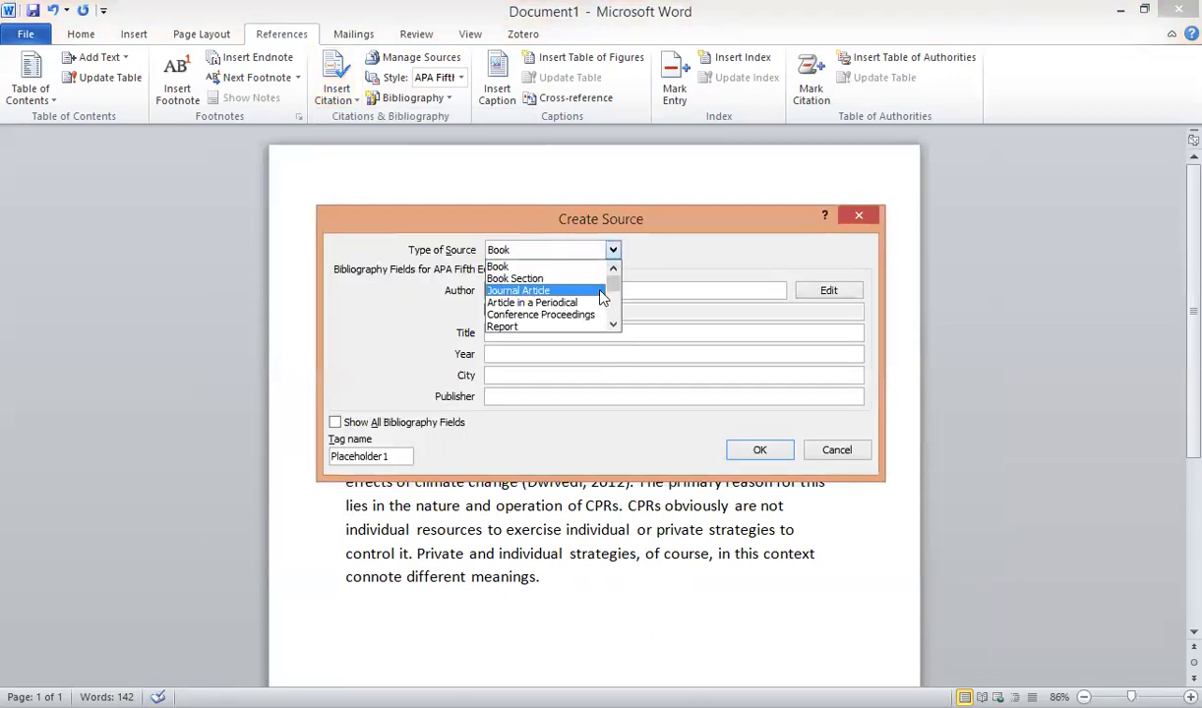
{"action": "left_click", "coordinate": [602, 293]}
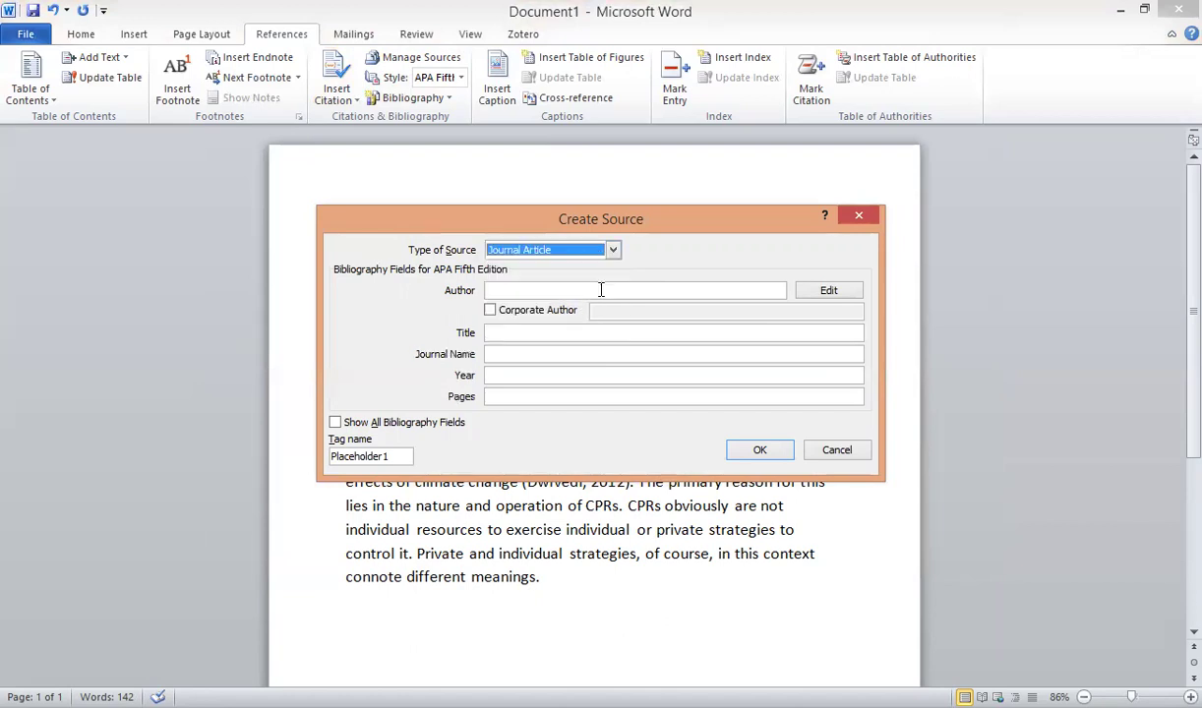
Add the author's last name, first initial and middle name to the new journal article source.
{"action": "left_click", "coordinate": [810, 290]}
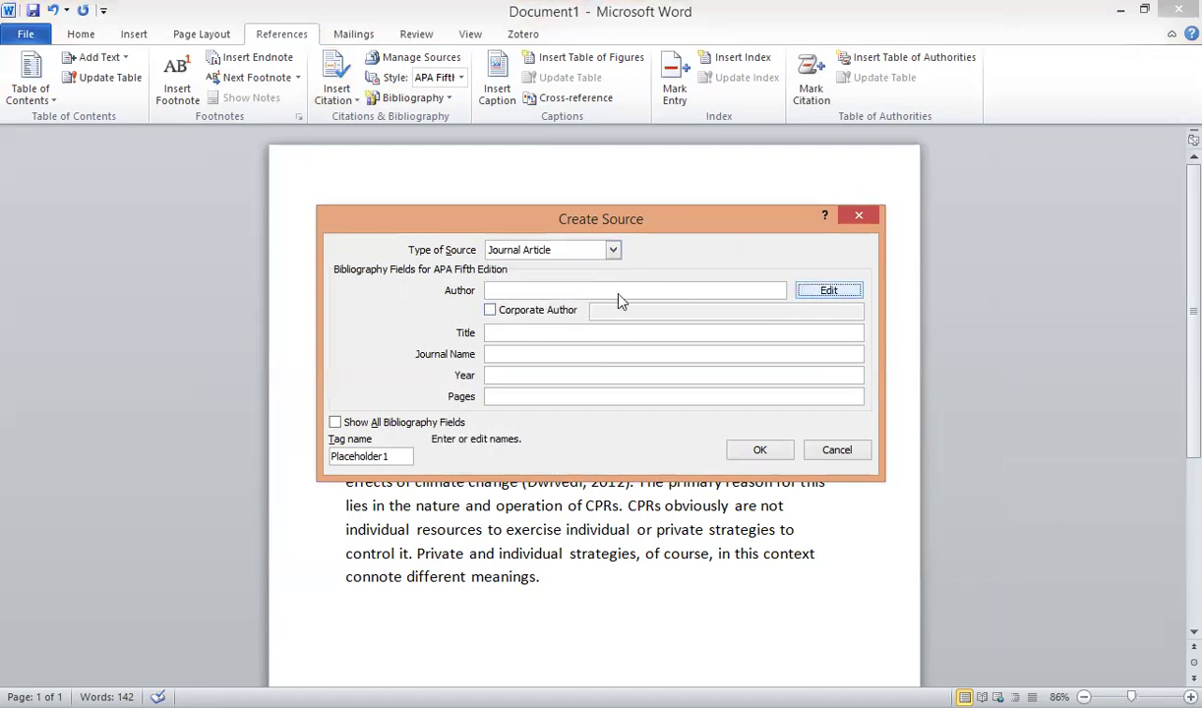
{"action": "type", "text": "Kumar"}
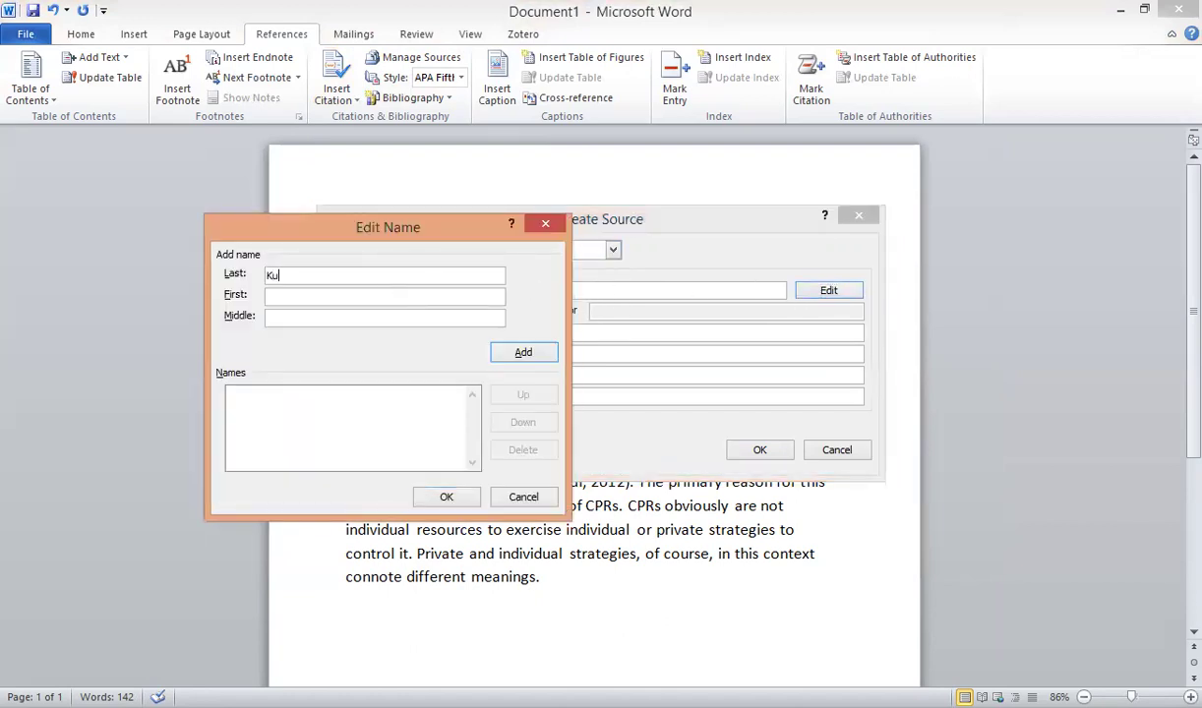
{"action": "left_click", "coordinate": [344, 296]}
{"action": "type", "text": "Pr"}
{"action": "key", "text": "BackSpace"}
{"action": "type", "text": "B"}
{"action": "key", "text": "Tab"}
{"action": "type", "text": "Pradeep"}
{"action": "left_click", "coordinate": [497, 353]}
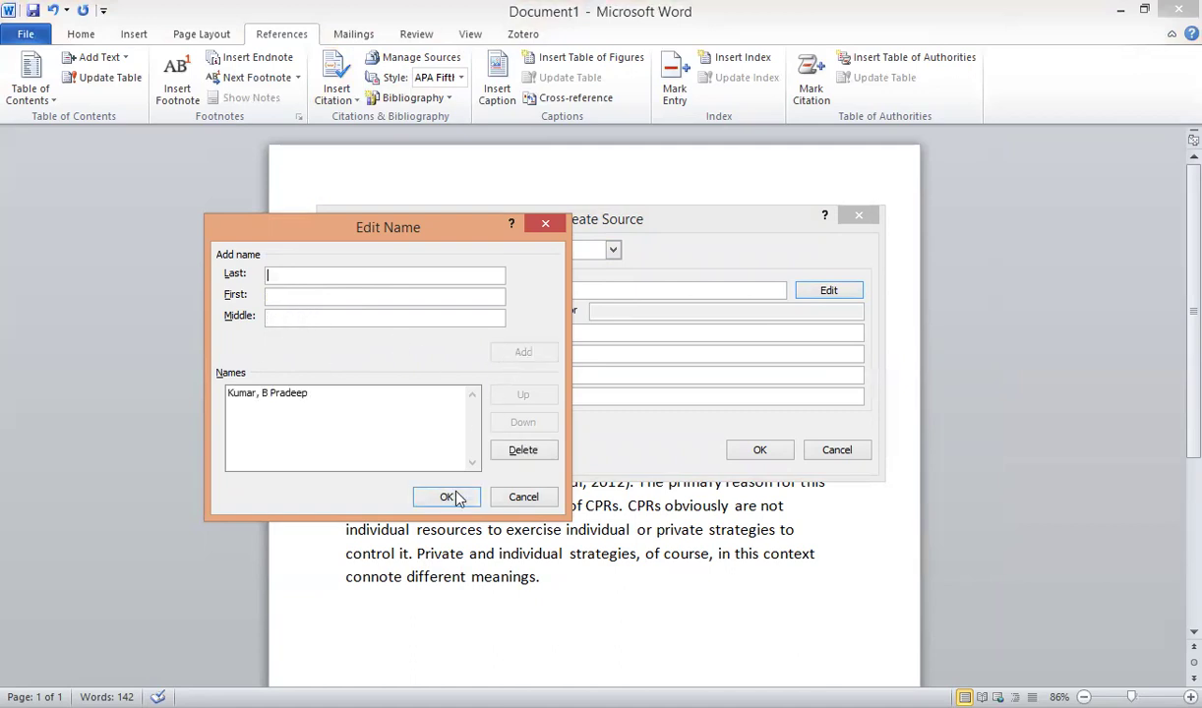
{"action": "left_click", "coordinate": [450, 497]}
Set the article's title to Economics, journal name to Sourthern Economist, year to 2018 and pages to 123-156.
{"action": "left_click", "coordinate": [494, 332]}
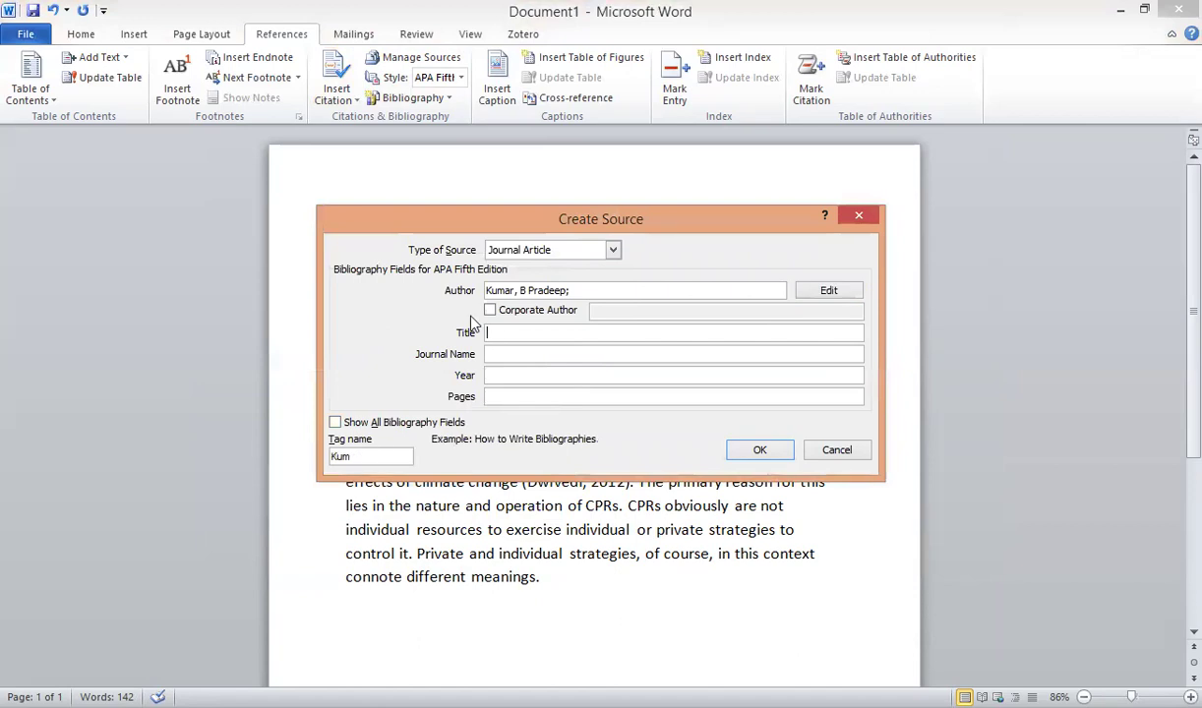
{"action": "type", "text": "Sothern Economist"}
{"action": "left_click_drag", "start_coordinate": [570, 332], "coordinate": [472, 333]}
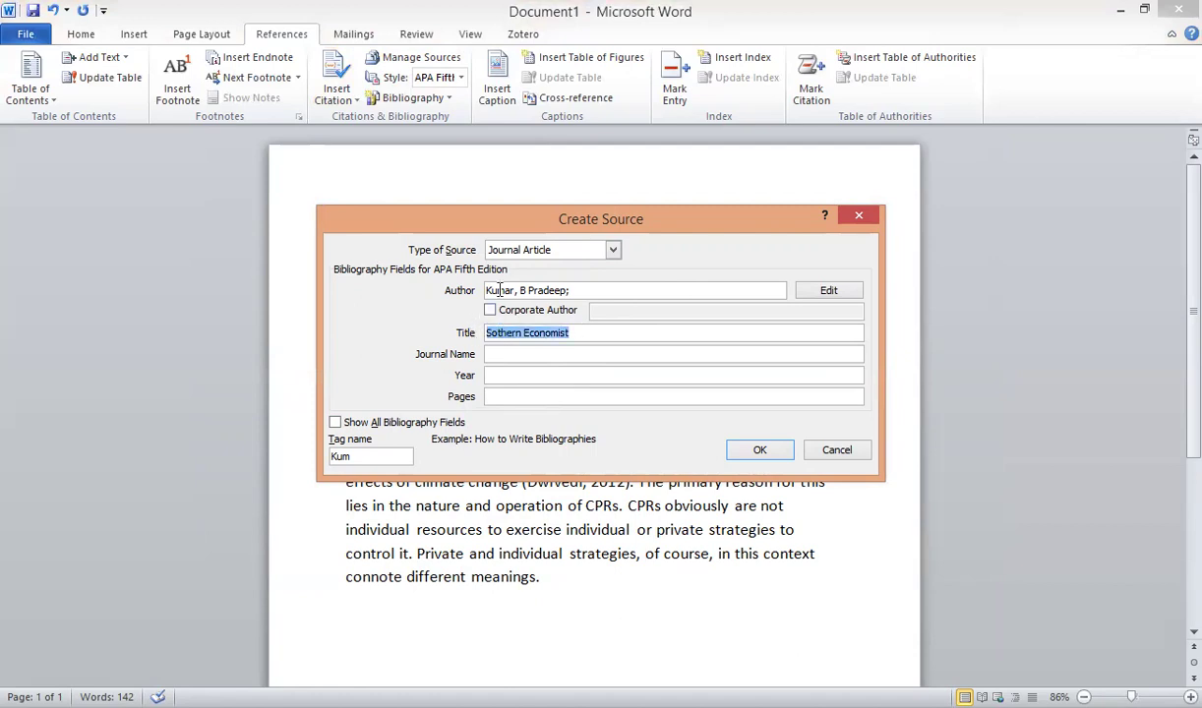
{"action": "type", "text": "Economics"}
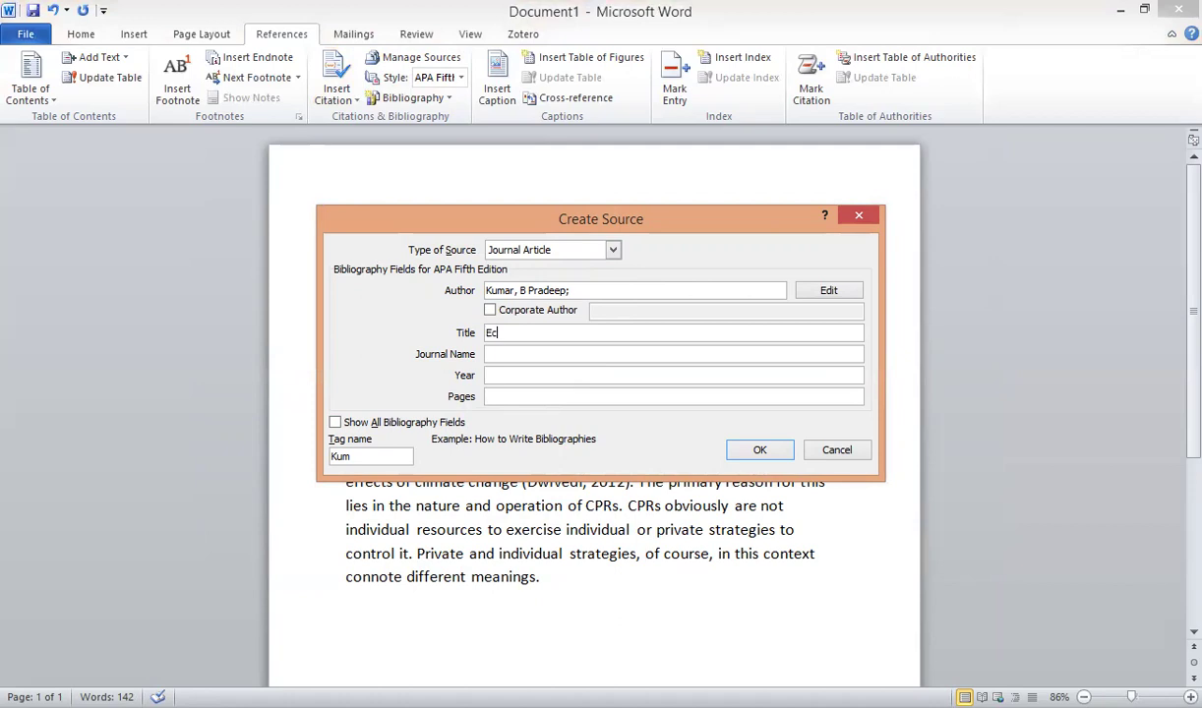
{"action": "left_click", "coordinate": [517, 352]}
{"action": "type", "text": "Sou"}
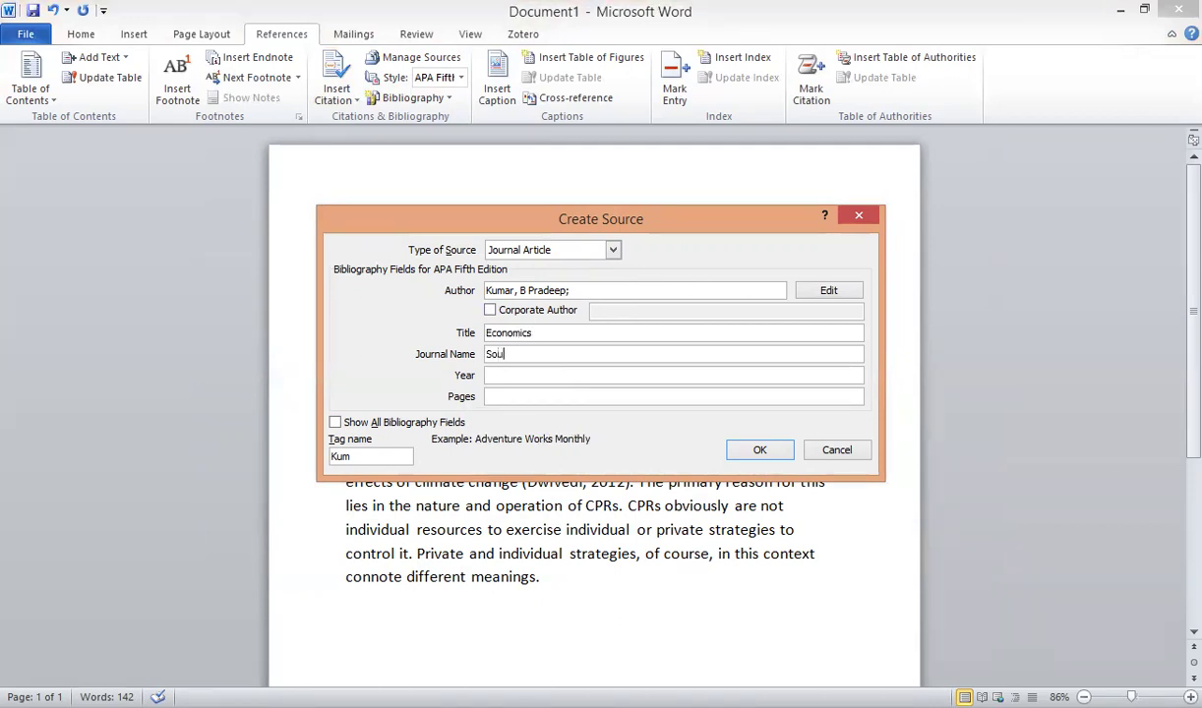
{"action": "type", "text": "rthern Economist"}
{"action": "left_click", "coordinate": [534, 374]}
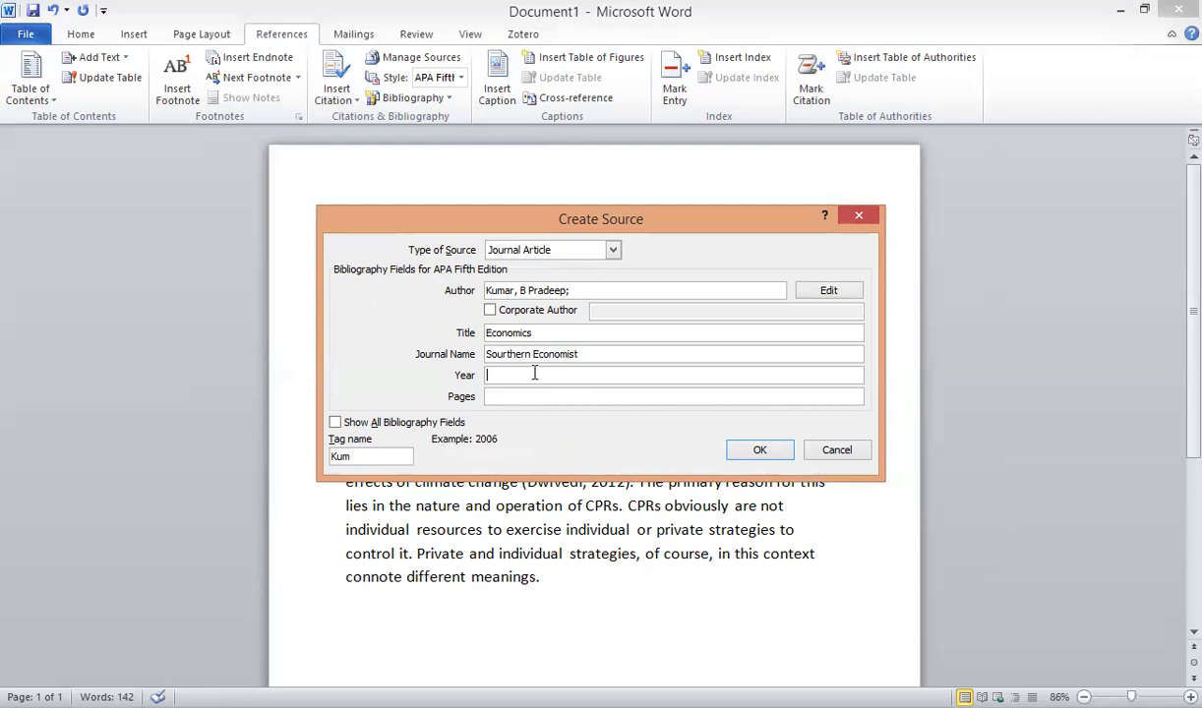
{"action": "type", "text": "2018"}
{"action": "left_click", "coordinate": [517, 399]}
{"action": "type", "text": "123-156"}
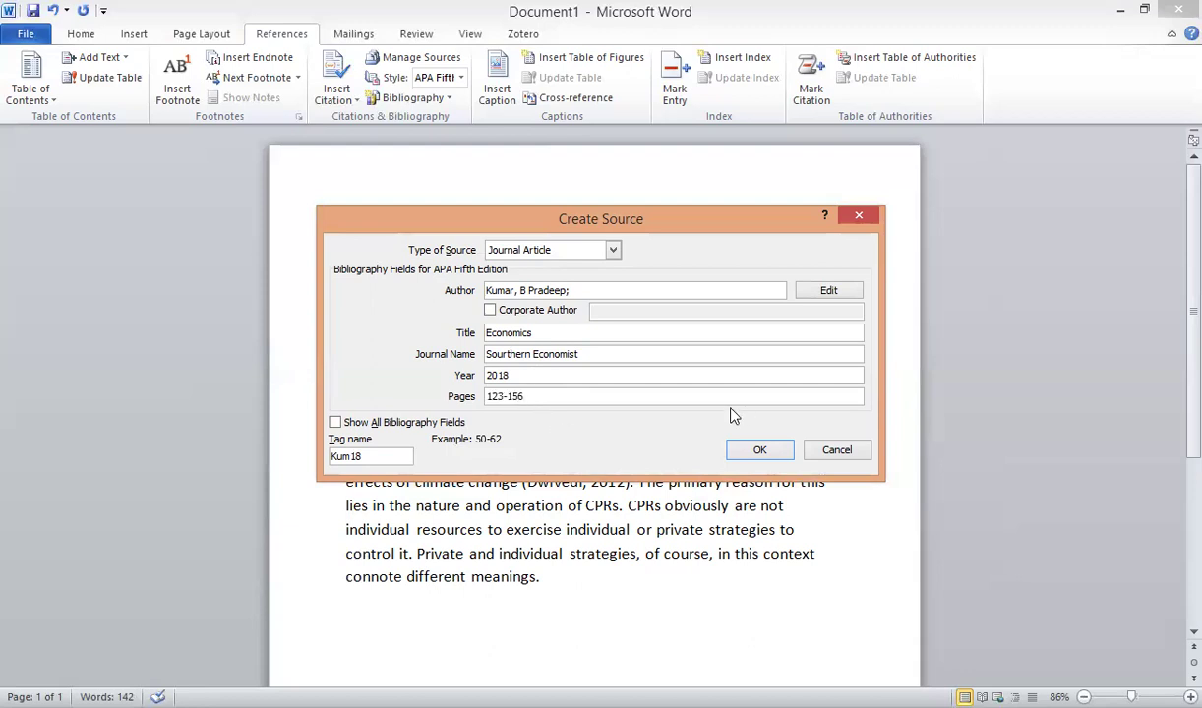
Show all bibliography fields, set the article's volume to 3 and issue to 1, and insert its citation at the second paragraph's end.
{"action": "left_click", "coordinate": [336, 423]}
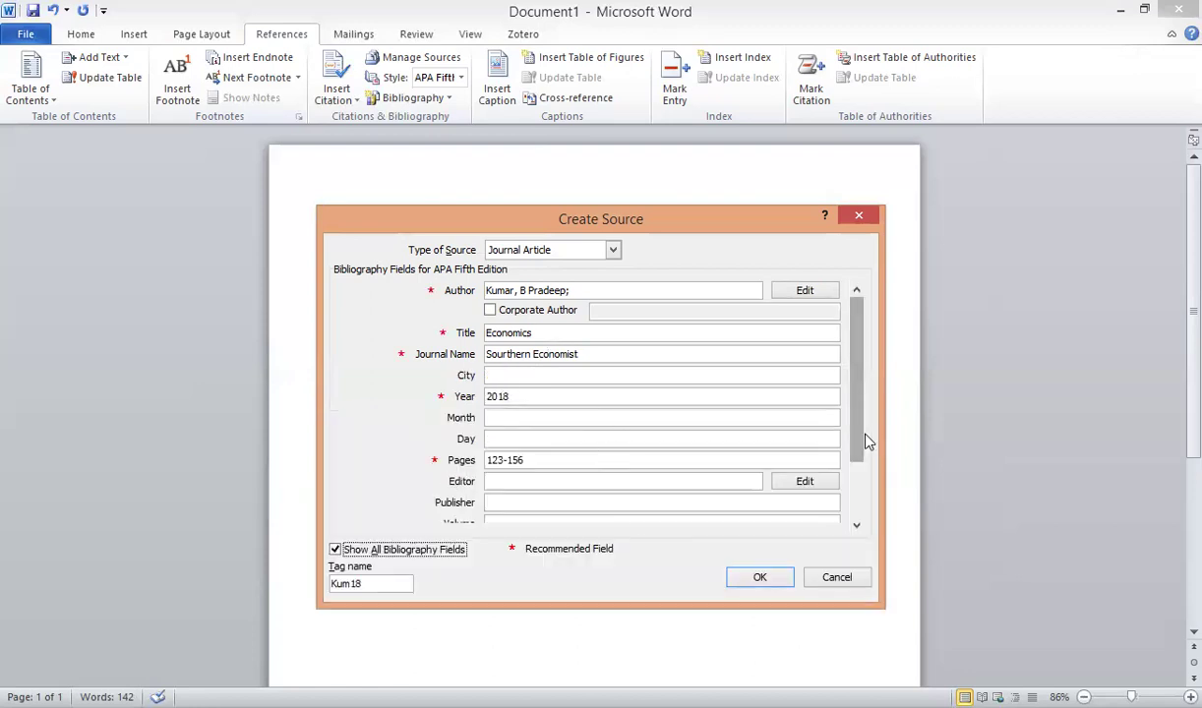
{"action": "left_click_drag", "start_coordinate": [860, 451], "coordinate": [862, 498]}
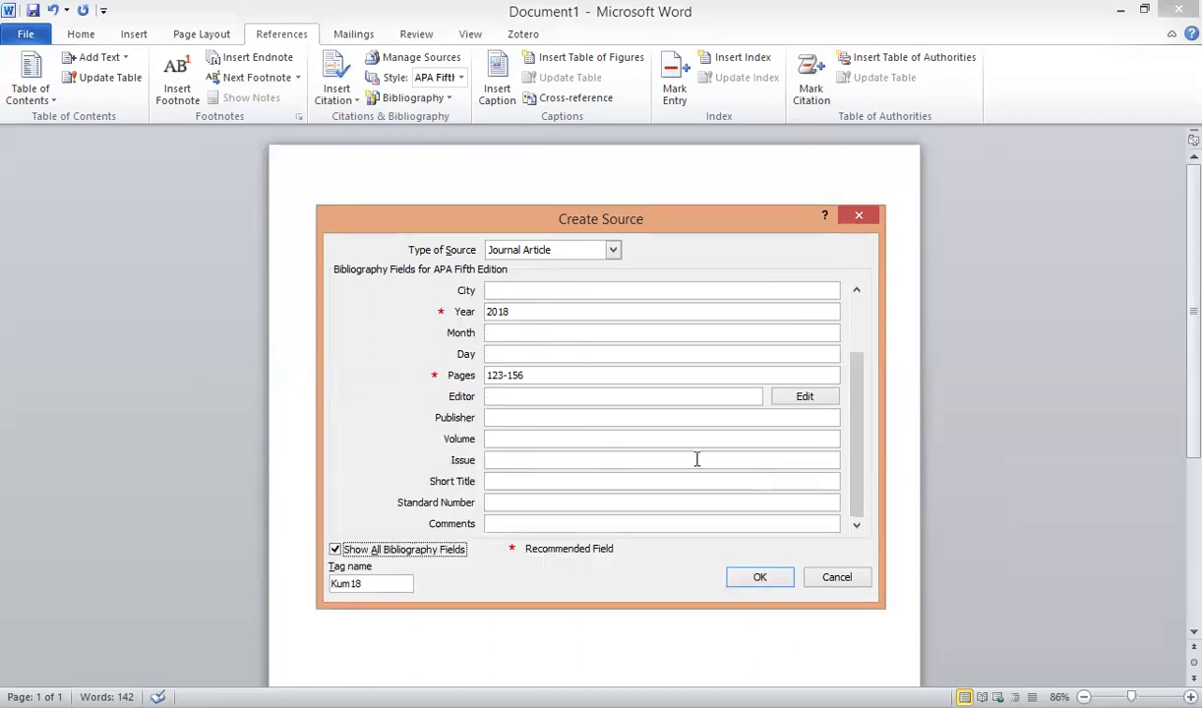
{"action": "left_click", "coordinate": [505, 459]}
{"action": "left_click", "coordinate": [502, 439]}
{"action": "type", "text": "3"}
{"action": "left_click", "coordinate": [503, 461]}
{"action": "type", "text": "1"}
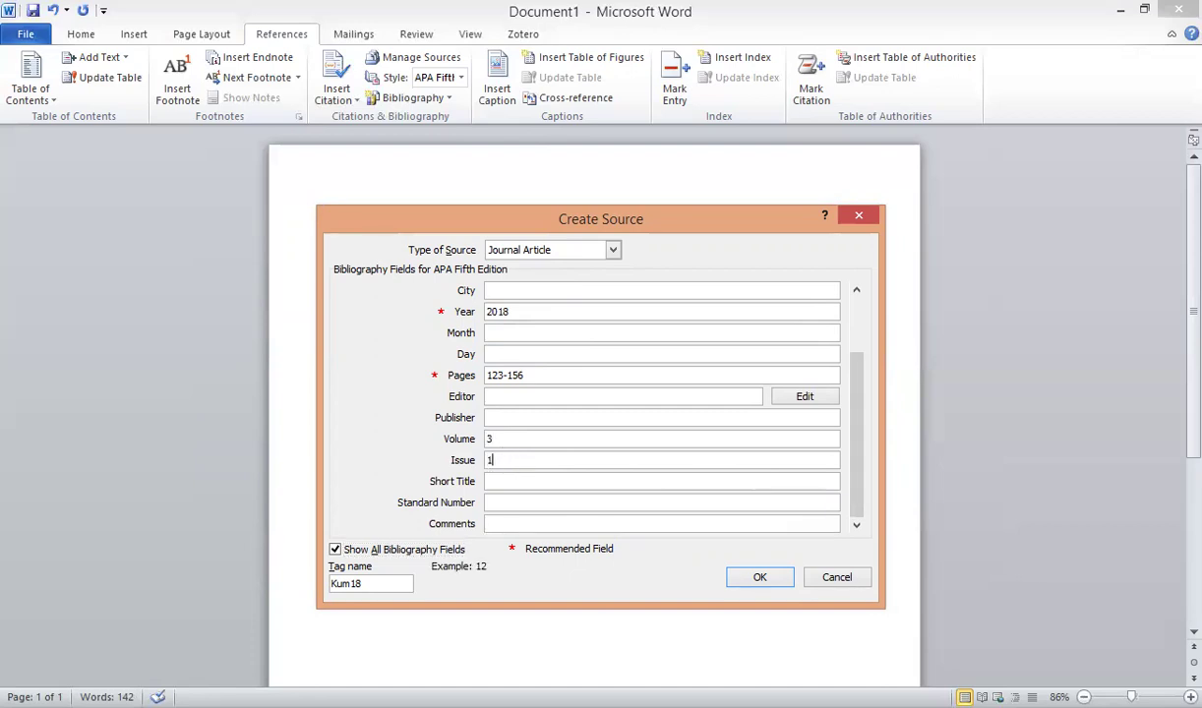
{"action": "left_click", "coordinate": [503, 503]}
{"action": "left_click", "coordinate": [767, 578]}
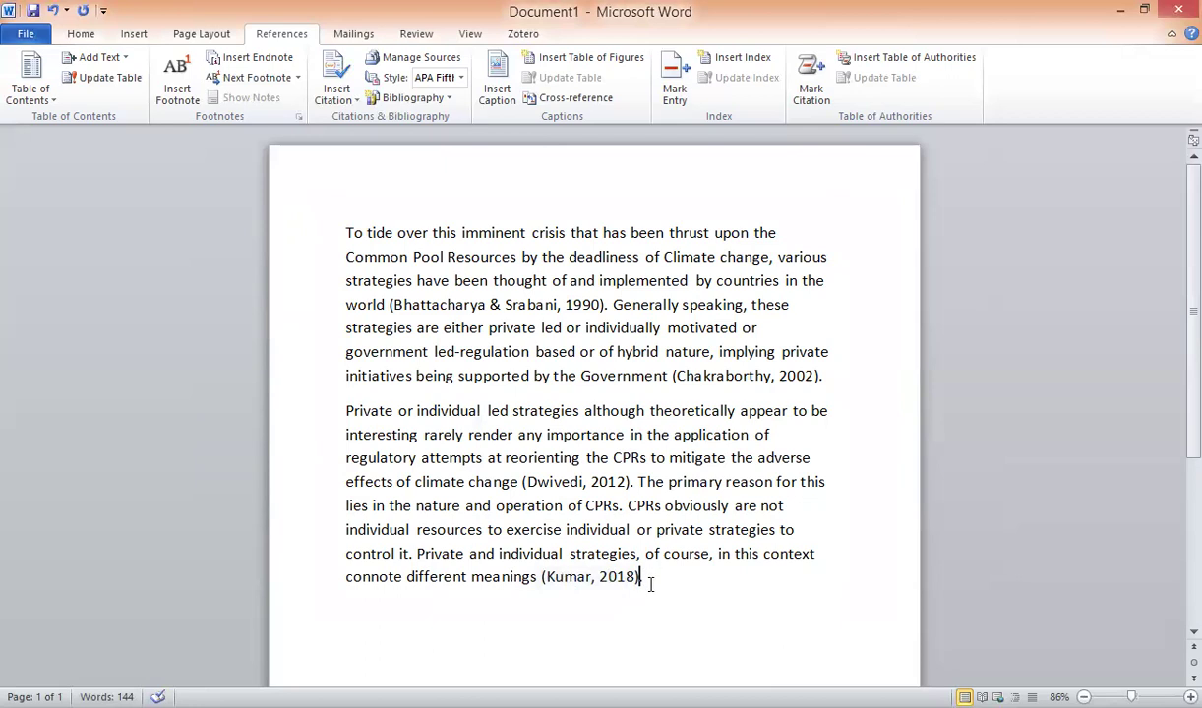
{"action": "type", "text": "."}
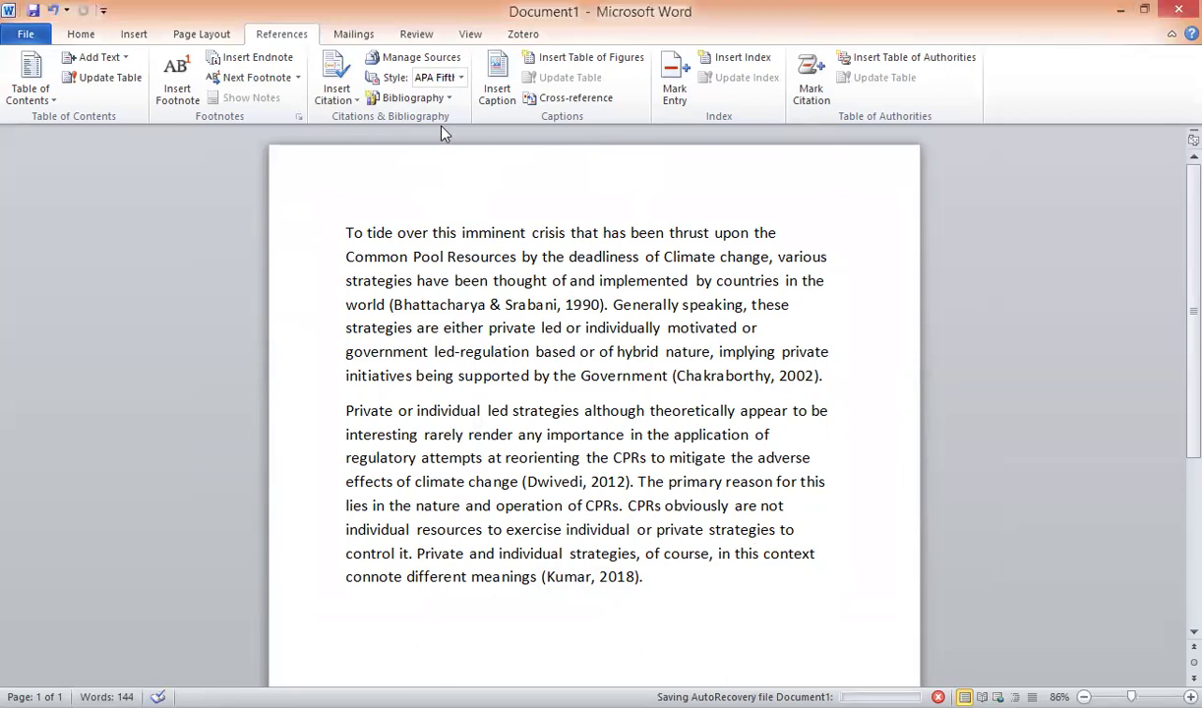
{"action": "left_click", "coordinate": [461, 78]}
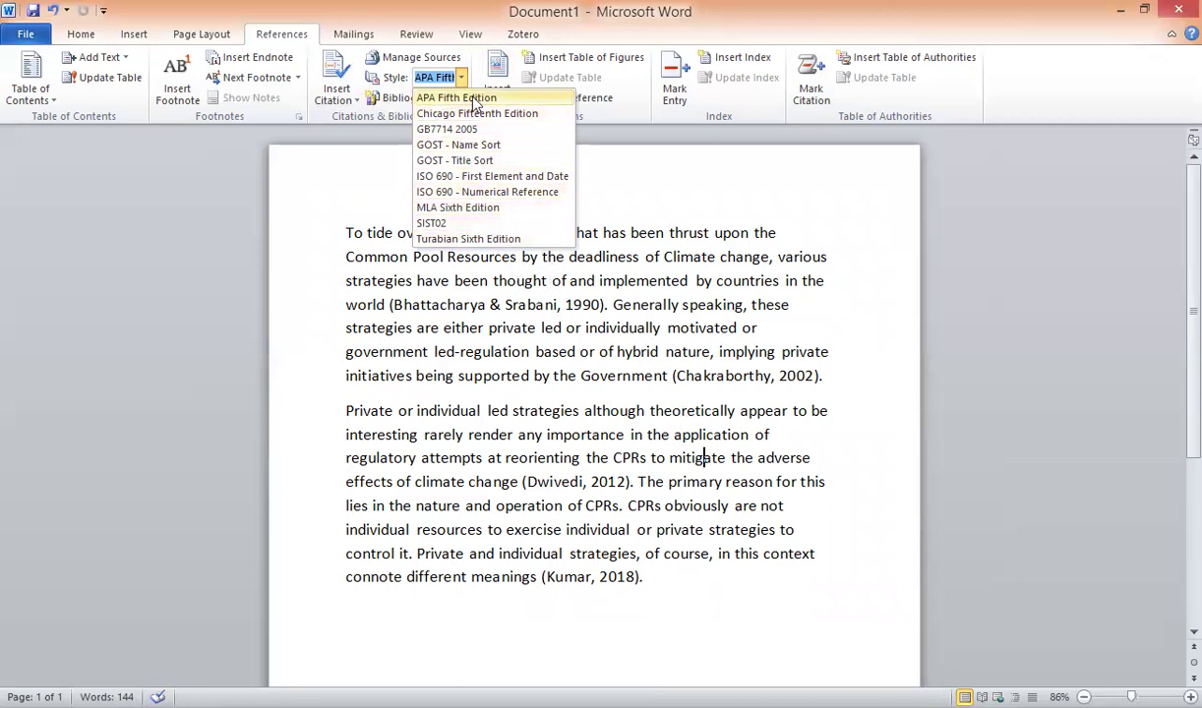
{"action": "left_click", "coordinate": [668, 373]}
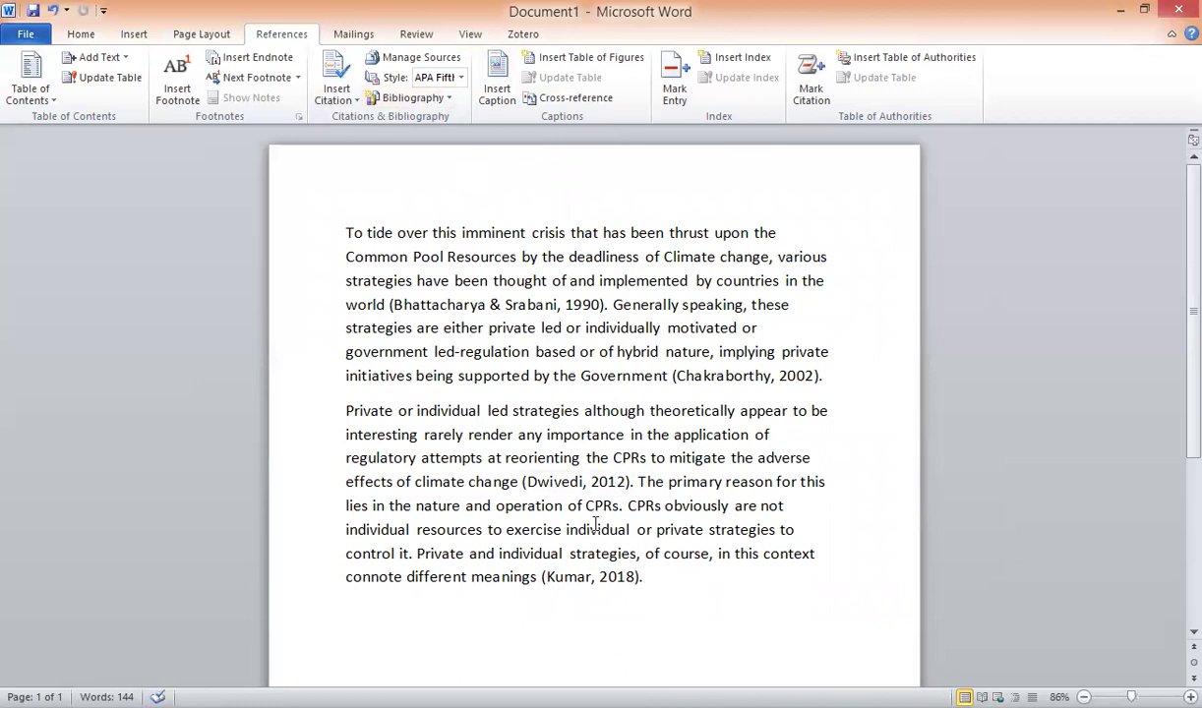
Add blank lines below the second paragraph and insert the built-in Works Cited bibliography there.
{"action": "left_click", "coordinate": [663, 578]}
{"action": "key", "text": "Return"}
{"action": "key", "text": "BackSpace"}
{"action": "scroll", "coordinate": [541, 588], "scroll_direction": "down", "scroll_amount": 3}
{"action": "key", "text": "Return"}
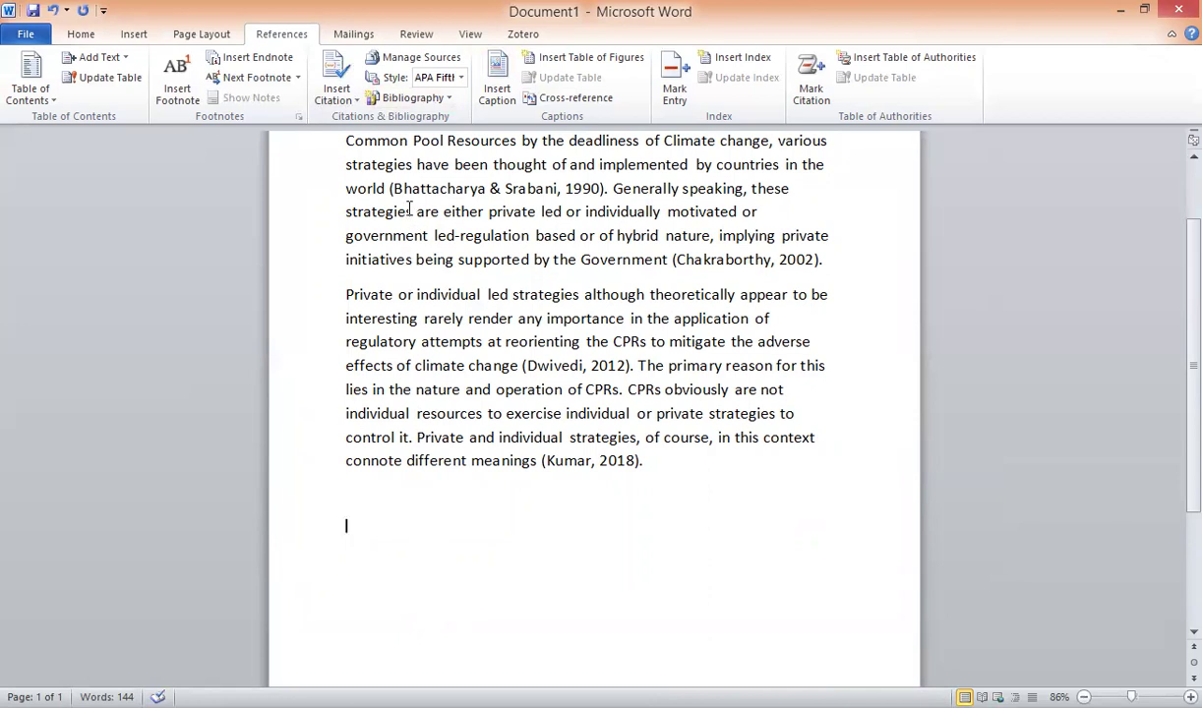
{"action": "left_click", "coordinate": [429, 97]}
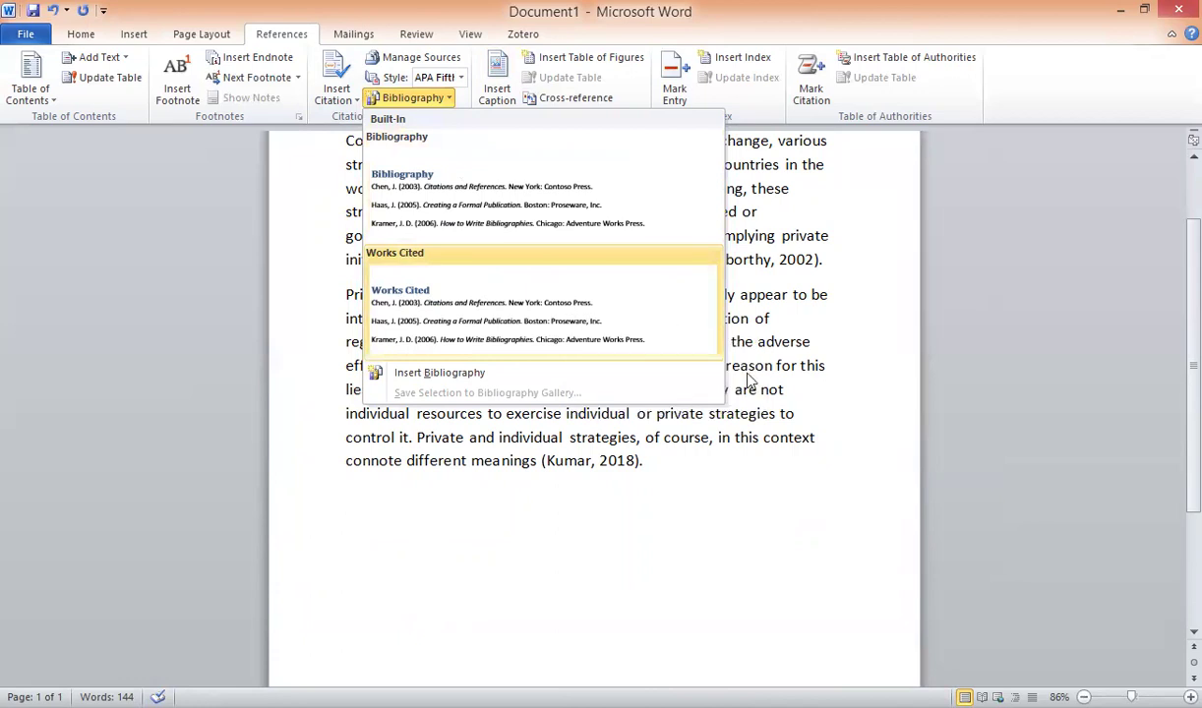
{"action": "left_click", "coordinate": [712, 355]}
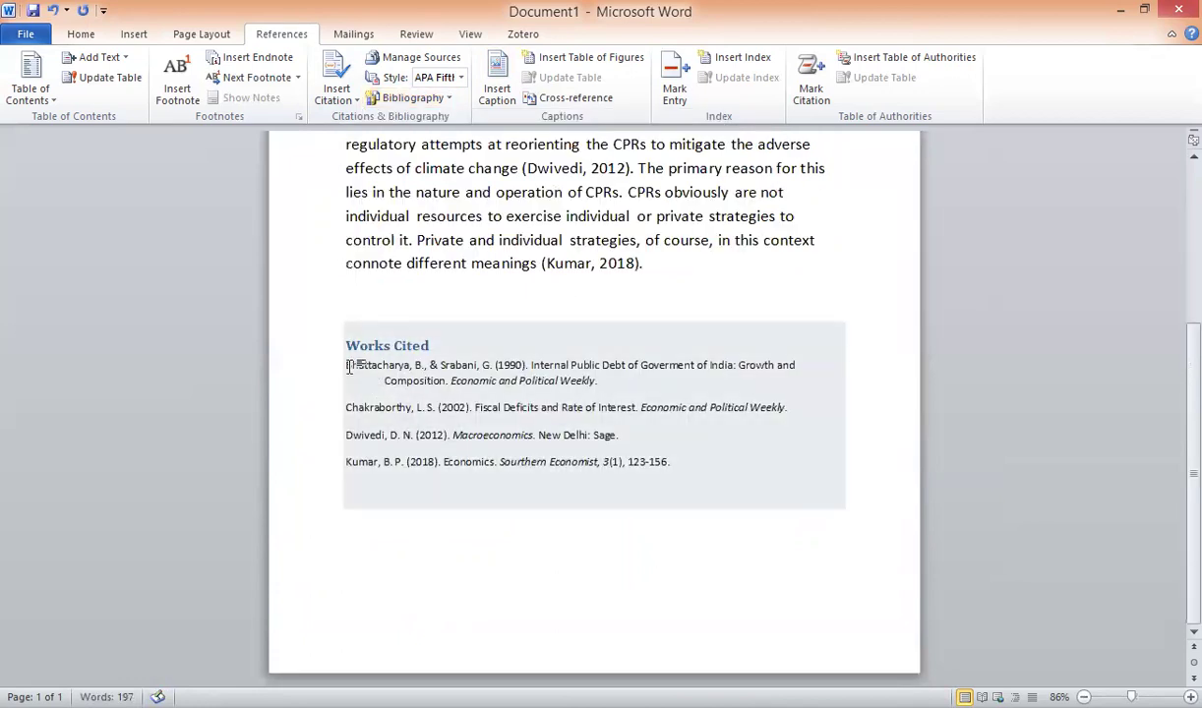
Set the font size of all entries under the Works Cited heading to 12.
{"action": "left_click_drag", "start_coordinate": [347, 367], "coordinate": [747, 579]}
{"action": "left_click", "coordinate": [747, 579]}
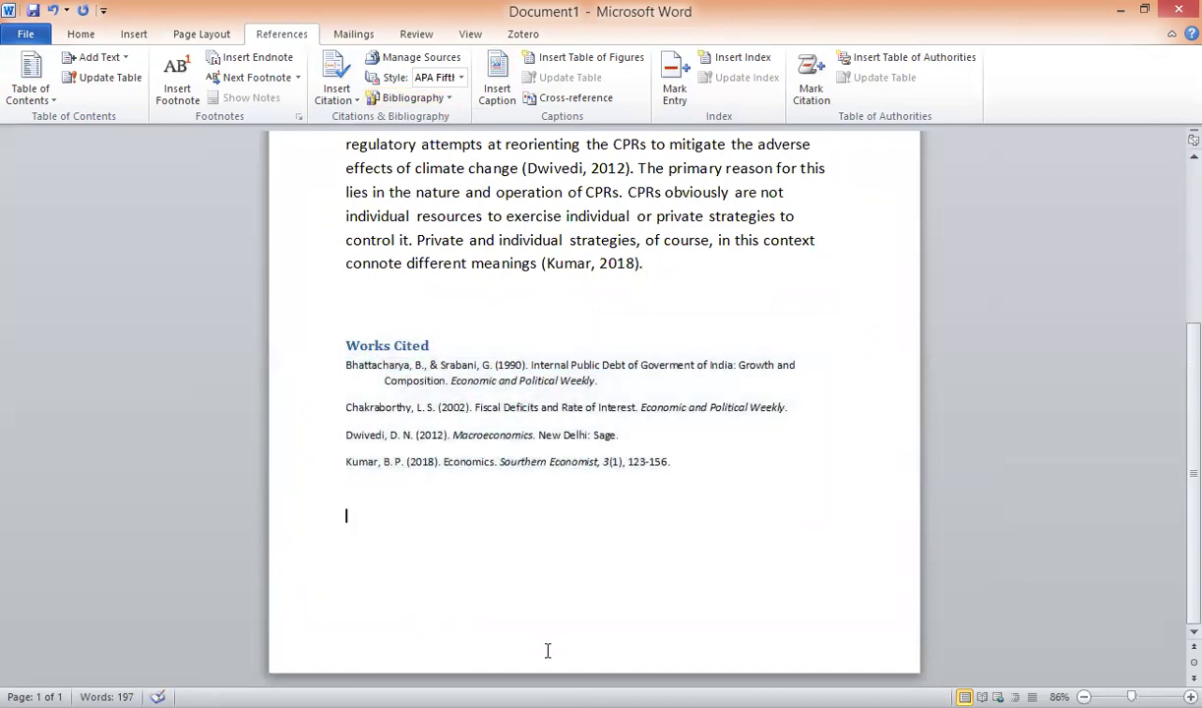
{"action": "left_click_drag", "start_coordinate": [346, 367], "coordinate": [676, 462]}
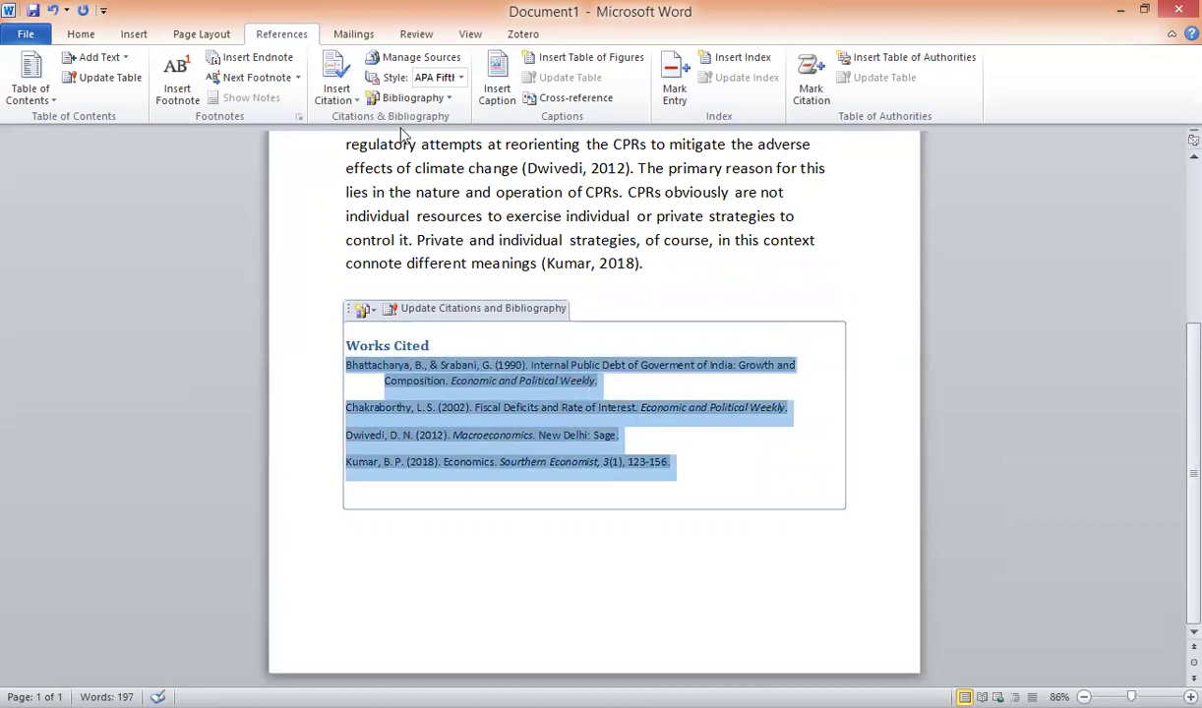
{"action": "left_click", "coordinate": [81, 34]}
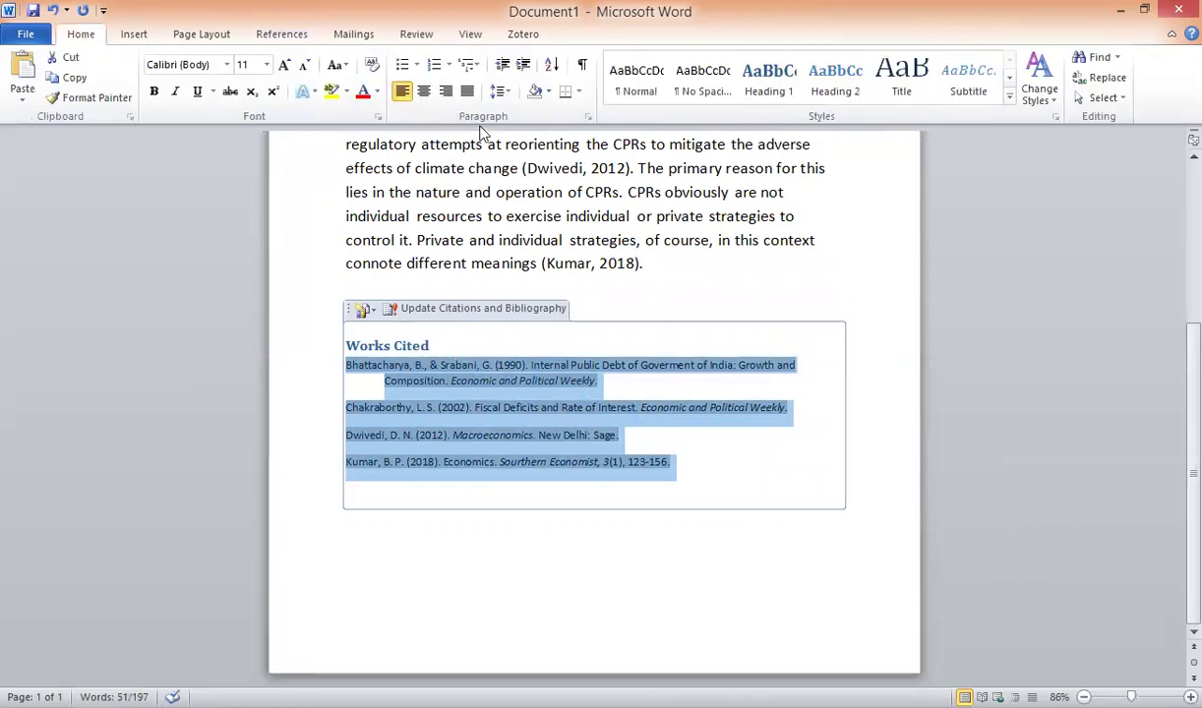
{"action": "left_click", "coordinate": [267, 65]}
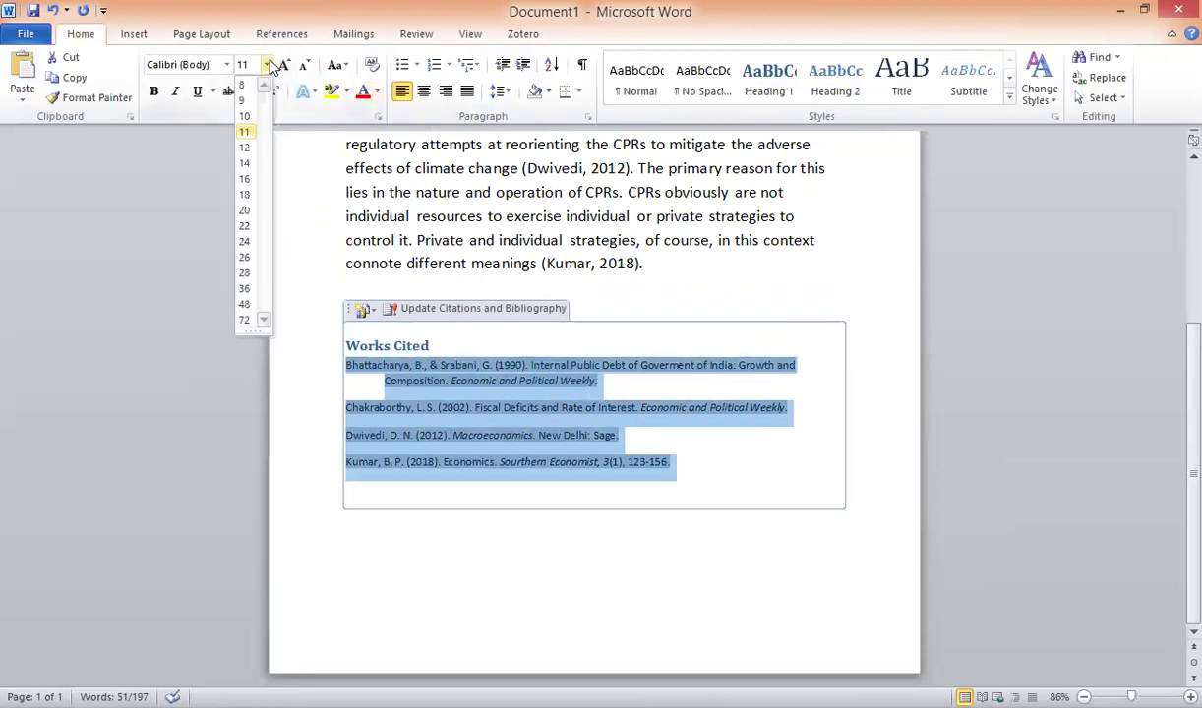
{"action": "left_click", "coordinate": [244, 148]}
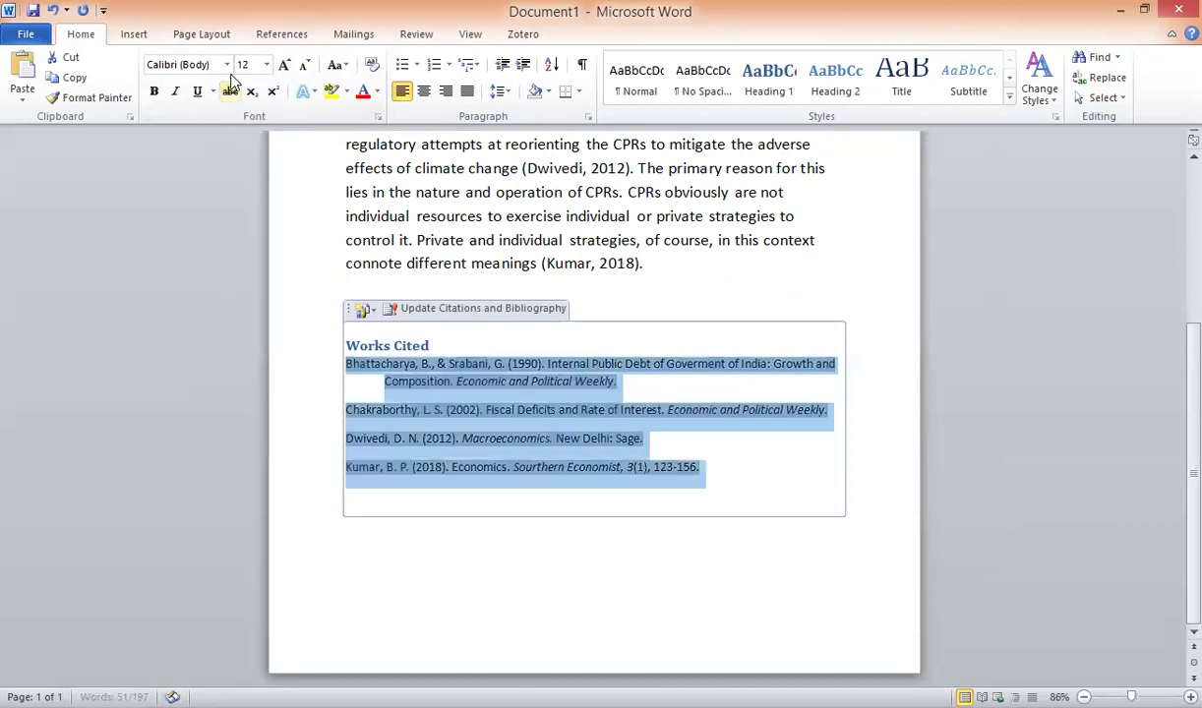
Set the font of all Works Cited entries to Times New Roman and turn them into a numbered list.
{"action": "left_click", "coordinate": [226, 65]}
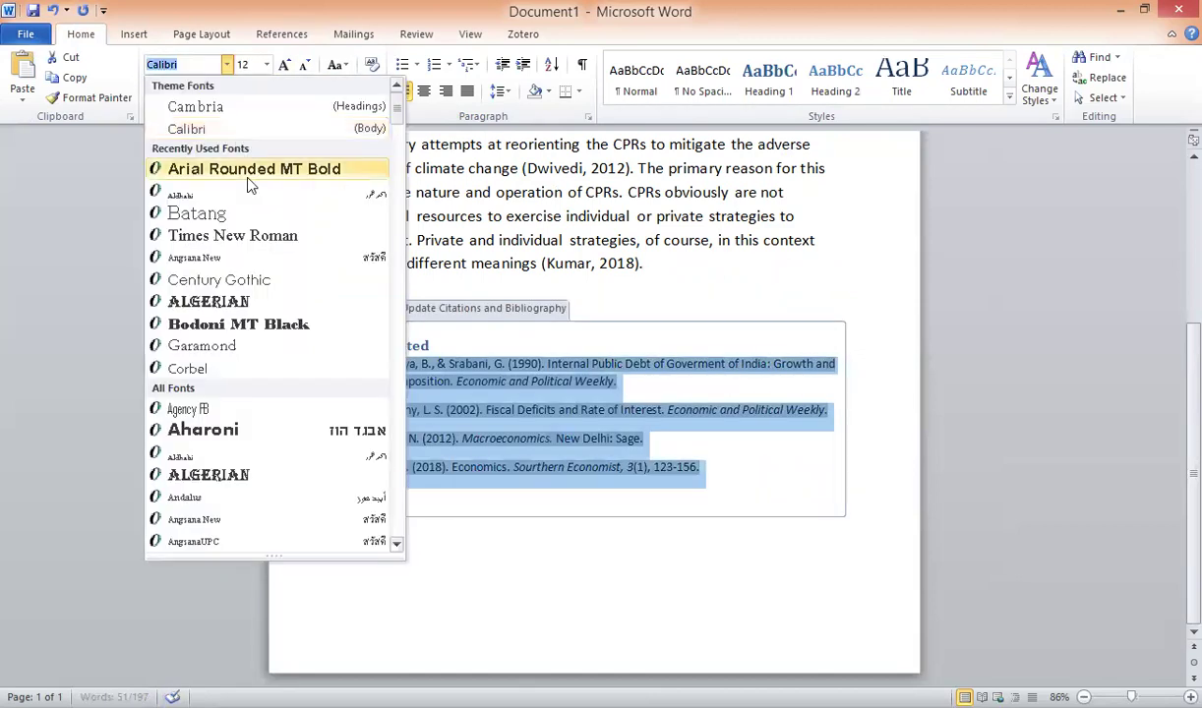
{"action": "left_click", "coordinate": [269, 233]}
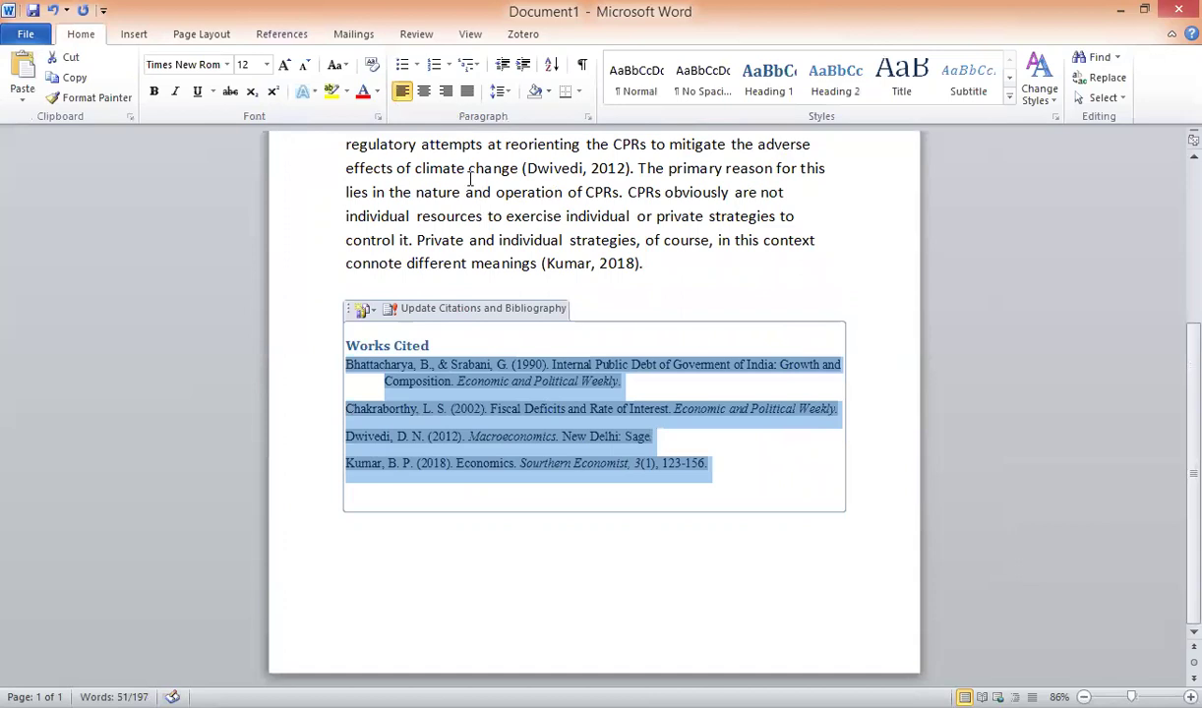
{"action": "left_click", "coordinate": [402, 66]}
{"action": "left_click", "coordinate": [434, 66]}
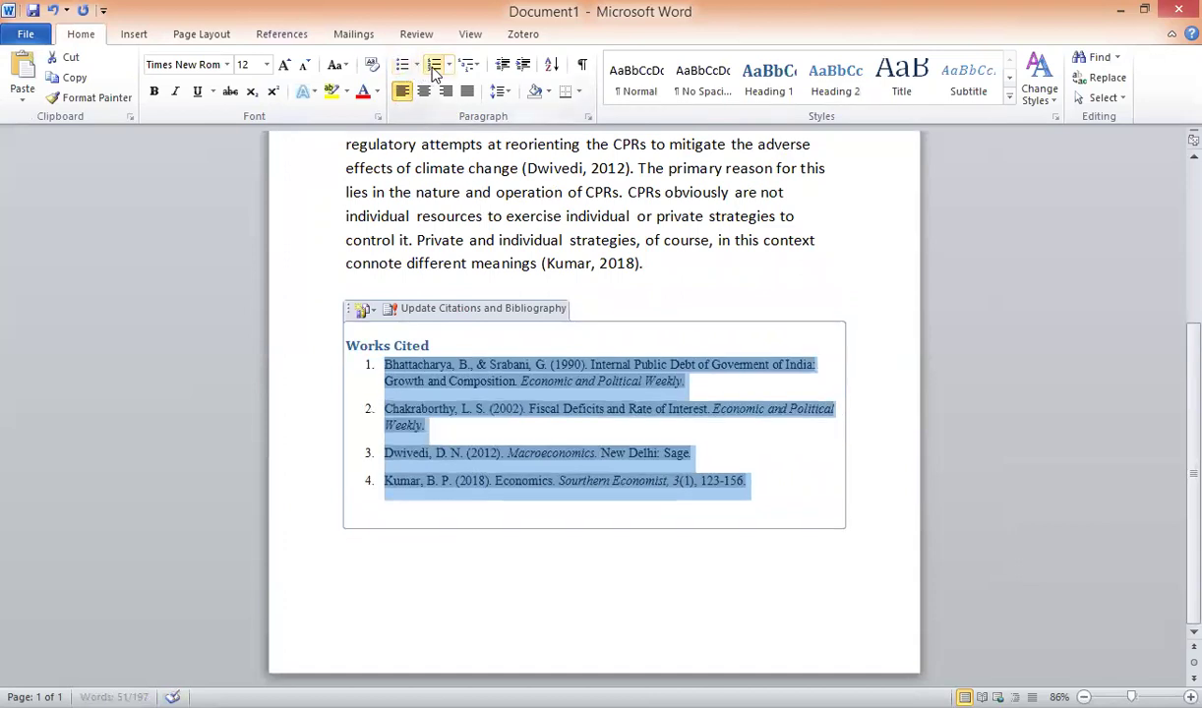
{"action": "left_click", "coordinate": [749, 593]}
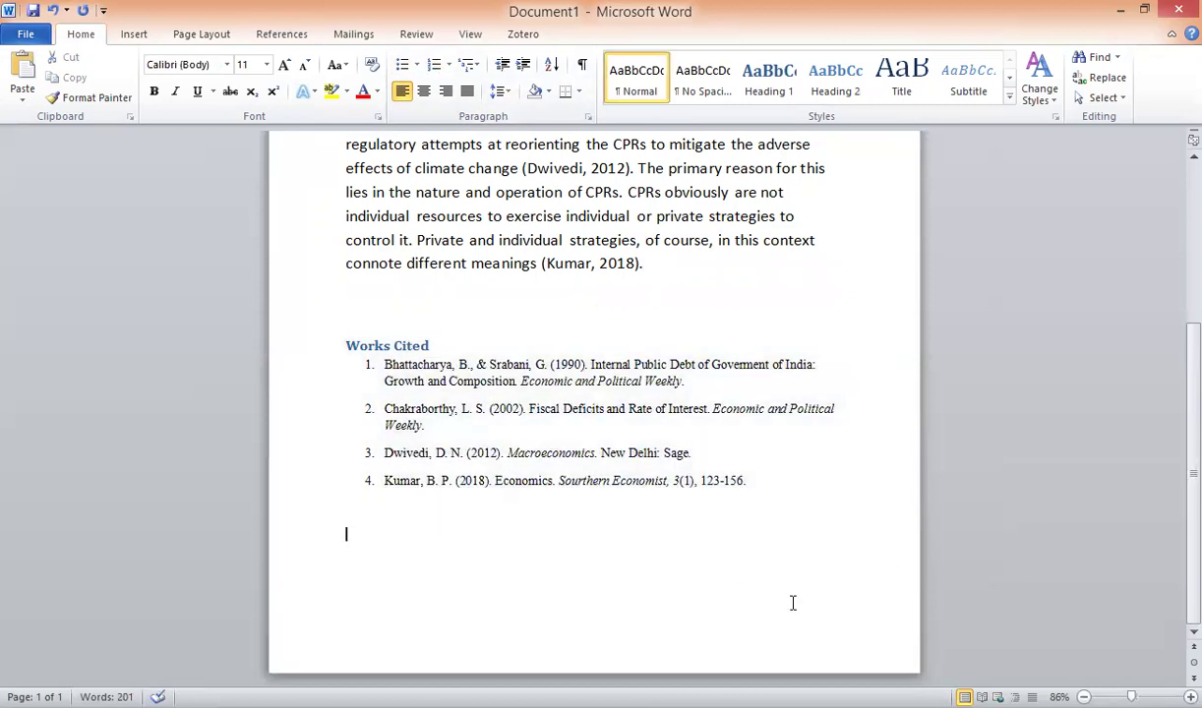
Select all Works Cited entries and change the citation style to Chicago Fifteenth Edition.
{"action": "left_click_drag", "start_coordinate": [386, 363], "coordinate": [788, 484]}
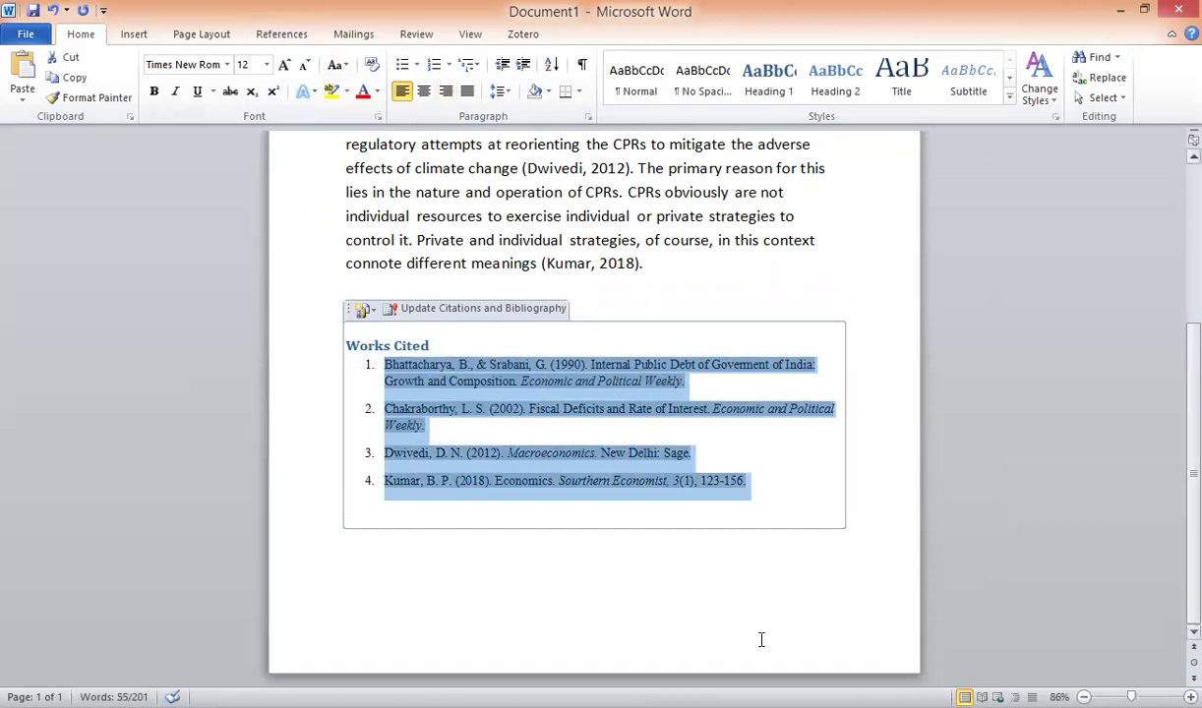
{"action": "left_click", "coordinate": [691, 612]}
{"action": "left_click_drag", "start_coordinate": [386, 364], "coordinate": [750, 492]}
{"action": "left_click", "coordinate": [280, 35]}
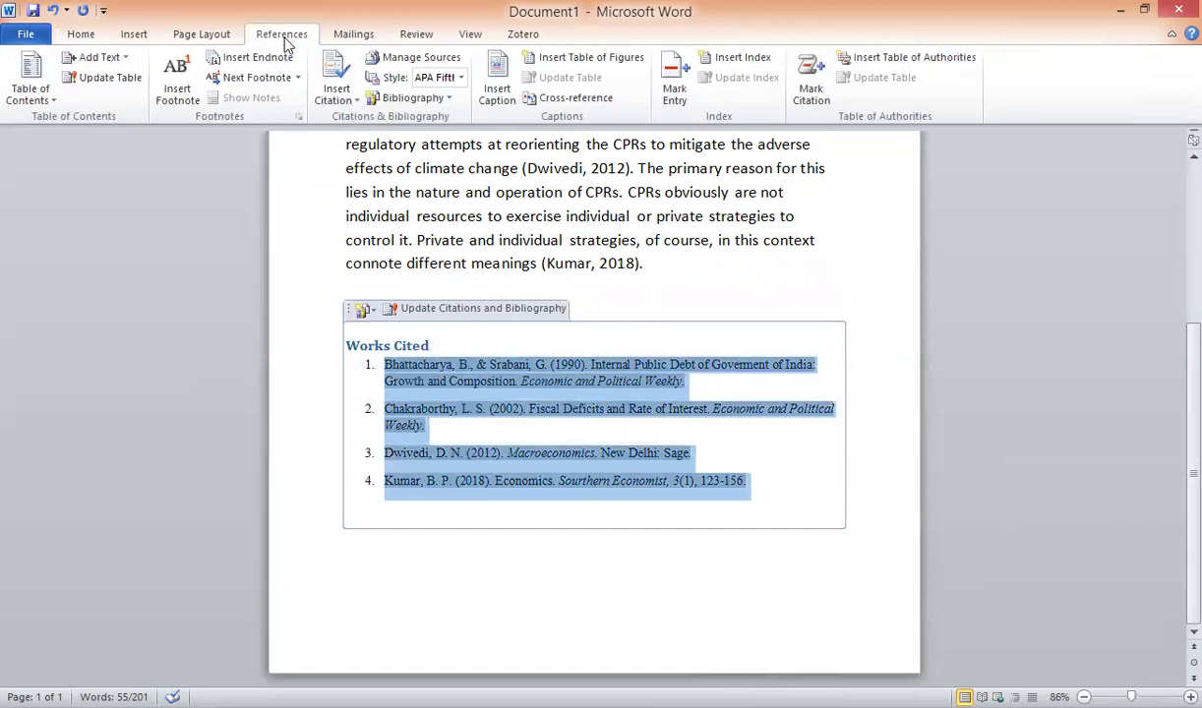
{"action": "left_click", "coordinate": [460, 79]}
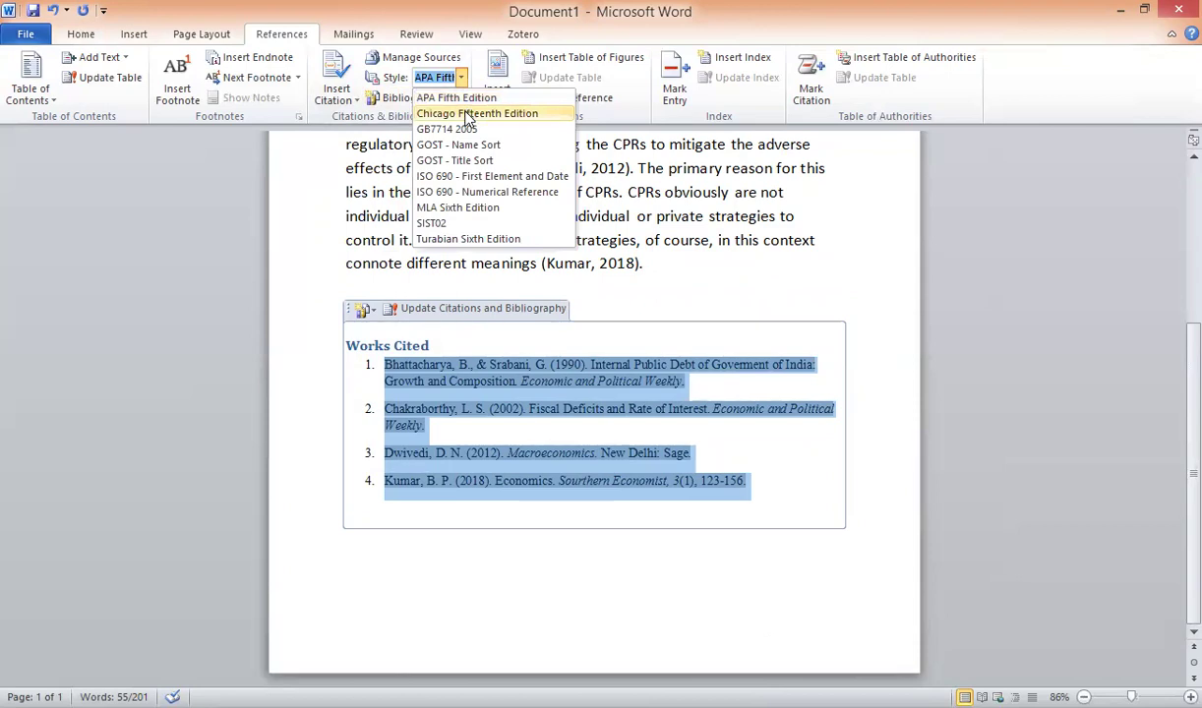
{"action": "left_click", "coordinate": [469, 114]}
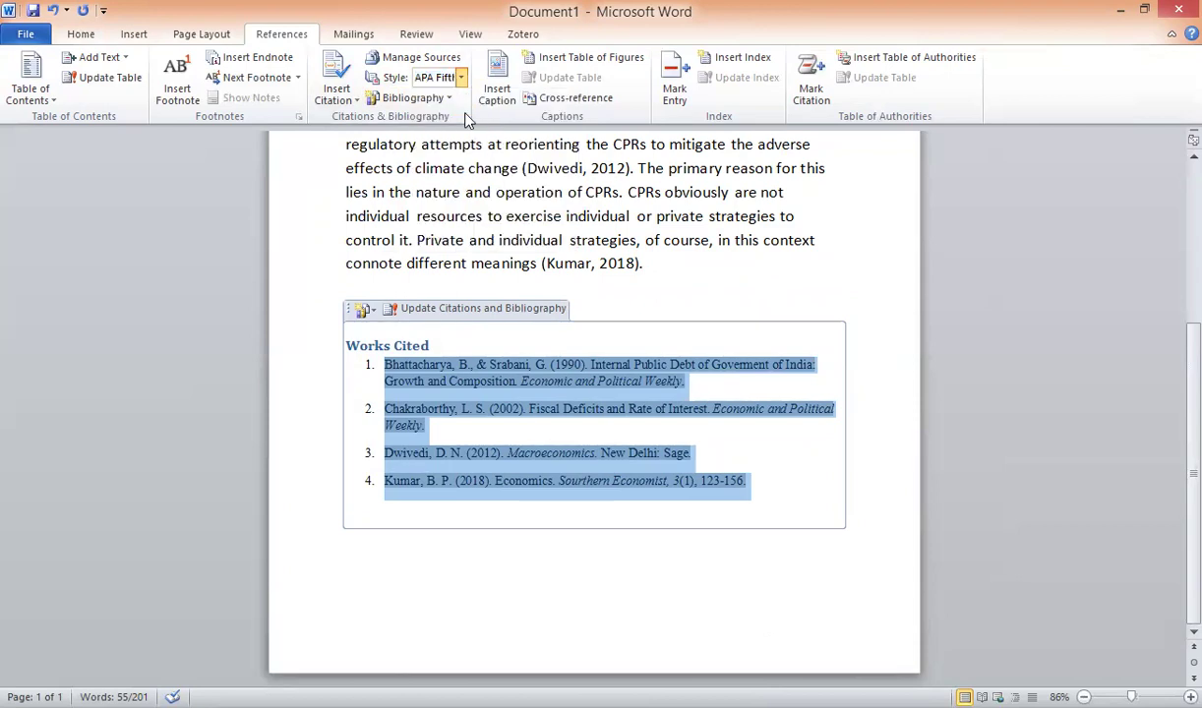
{"action": "left_click", "coordinate": [638, 622]}
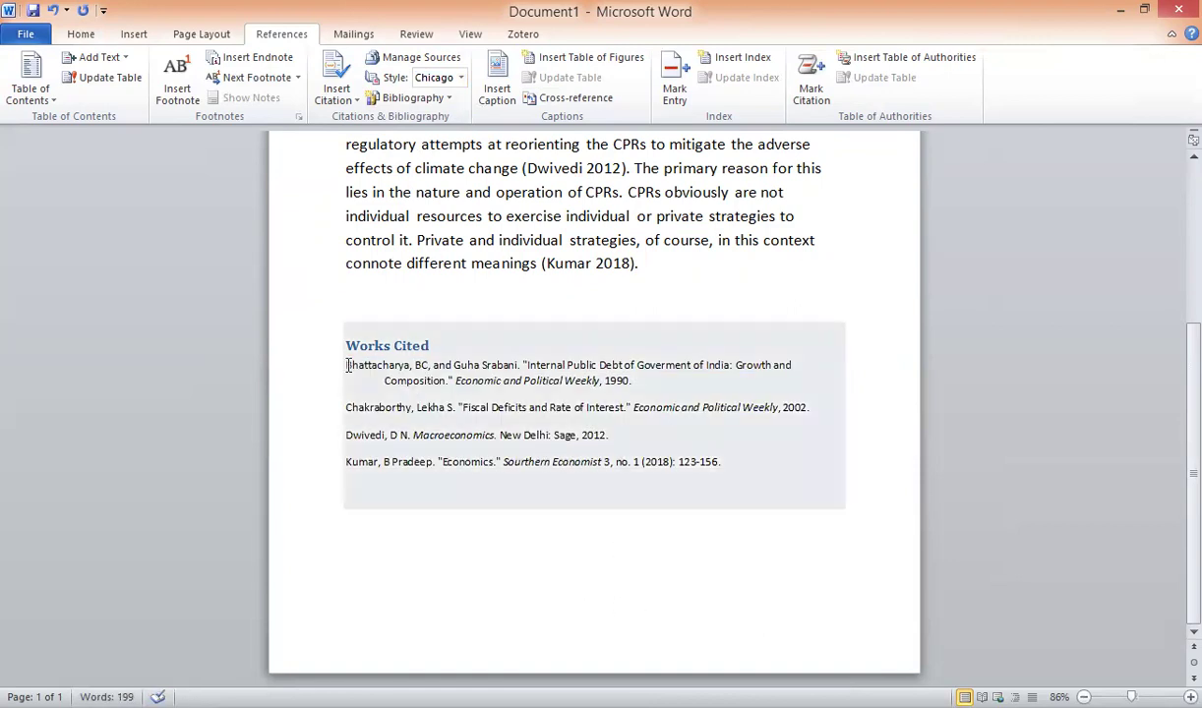
Switch the citation style of the citations and Works Cited list to MLA Sixth Edition.
{"action": "left_click_drag", "start_coordinate": [348, 366], "coordinate": [747, 460]}
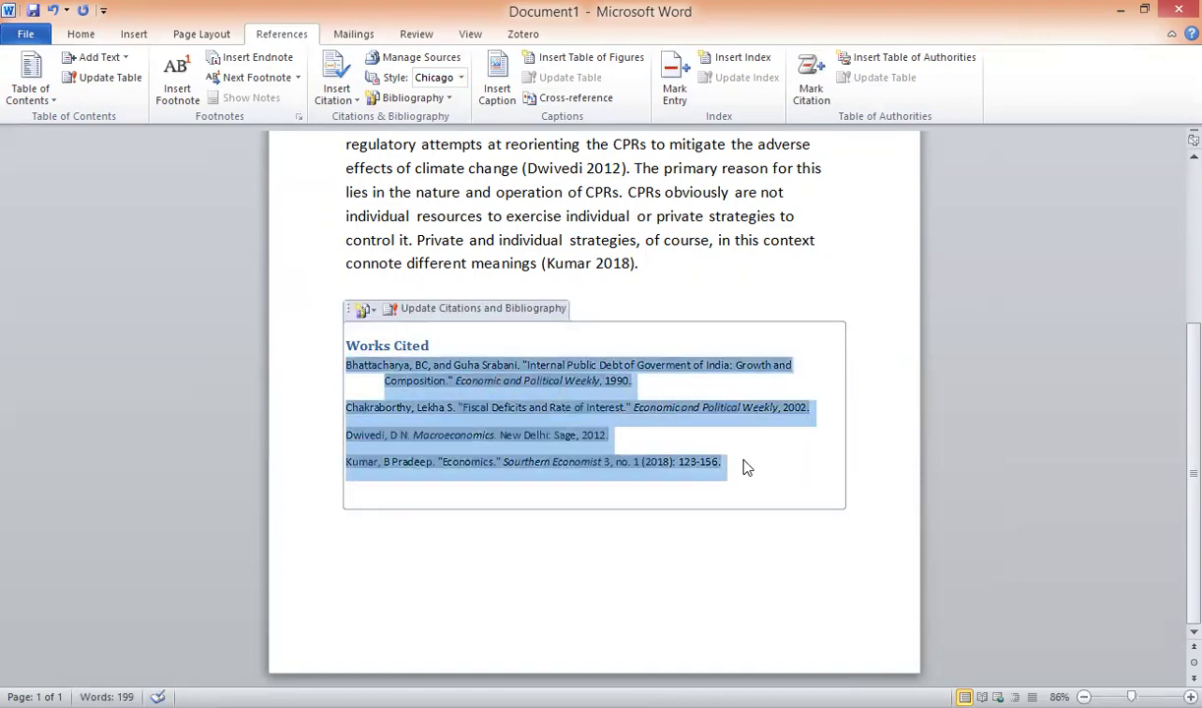
{"action": "left_click", "coordinate": [447, 77]}
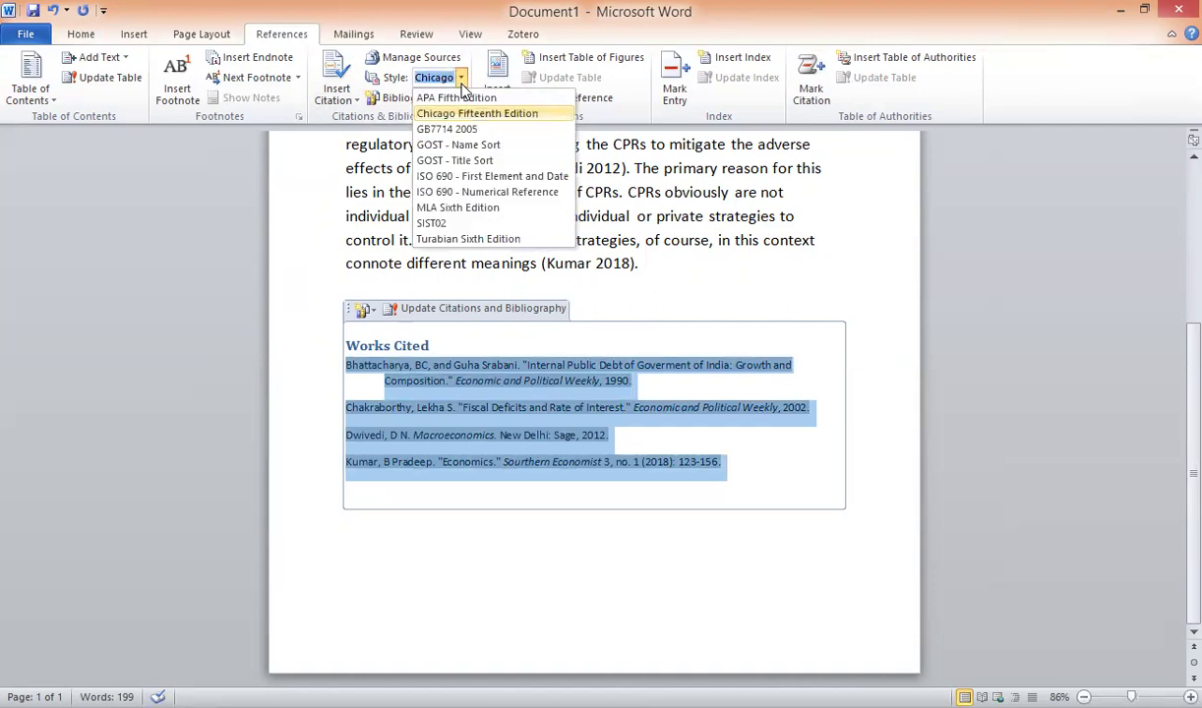
{"action": "left_click", "coordinate": [471, 208]}
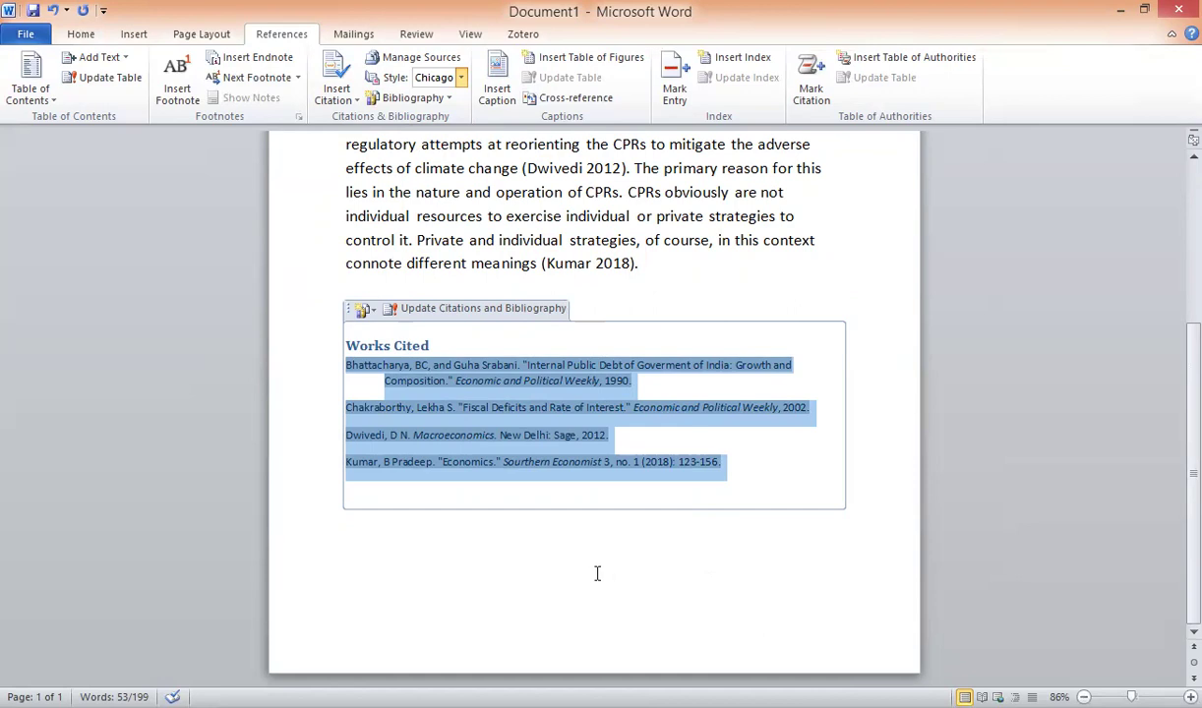
{"action": "left_click", "coordinate": [458, 79]}
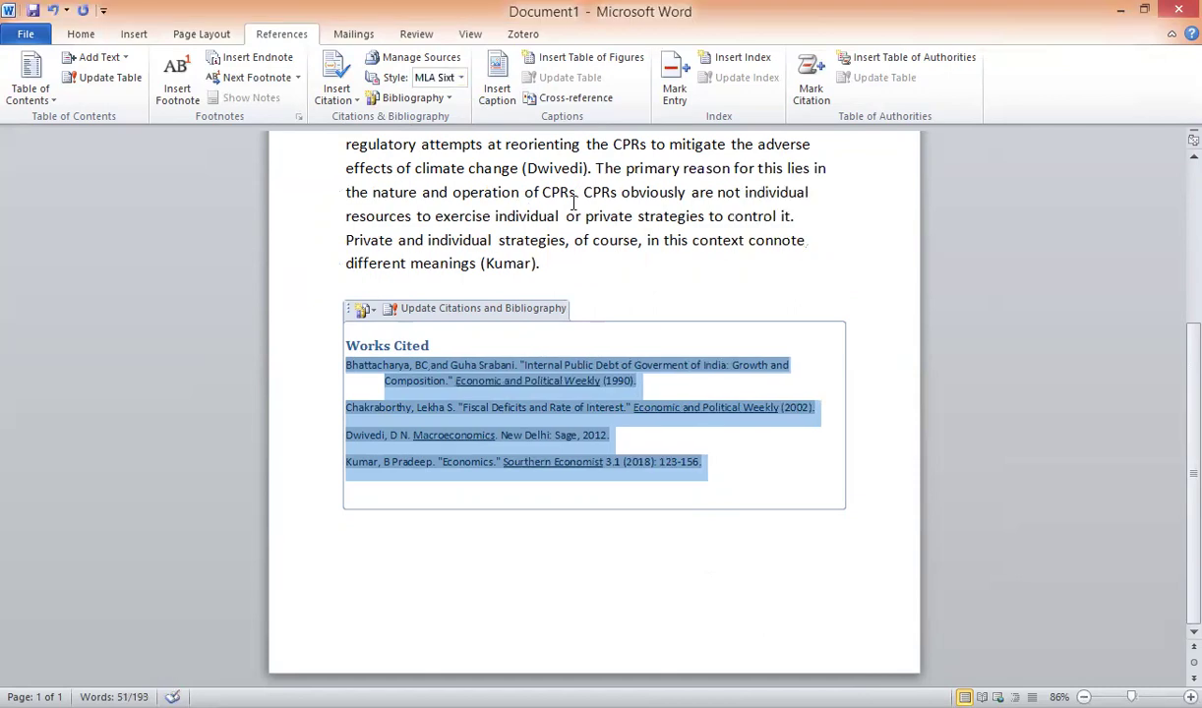
{"action": "left_click", "coordinate": [574, 525]}
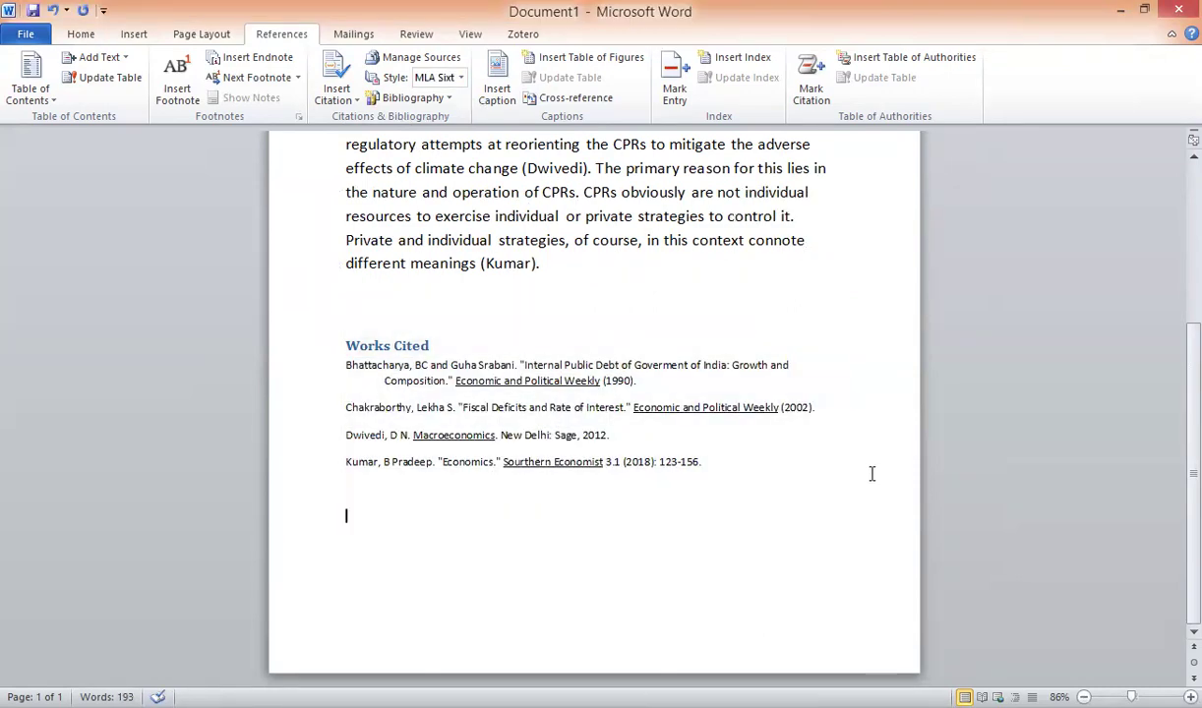
Review the MLA citations in the text, and preview the Macroeconomics (2012) and Economics (2018) sources in the Source Manager's current list.
{"action": "scroll", "coordinate": [872, 474], "scroll_direction": "up", "scroll_amount": 5}
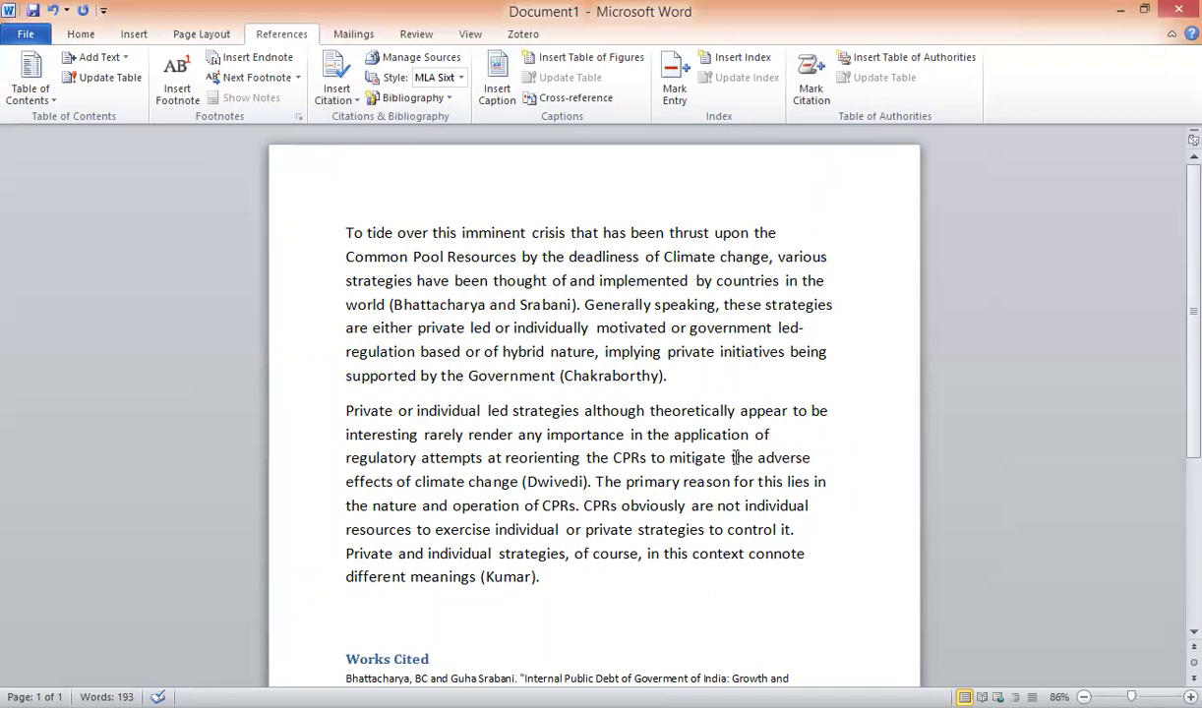
{"action": "scroll", "coordinate": [714, 474], "scroll_direction": "down", "scroll_amount": 4}
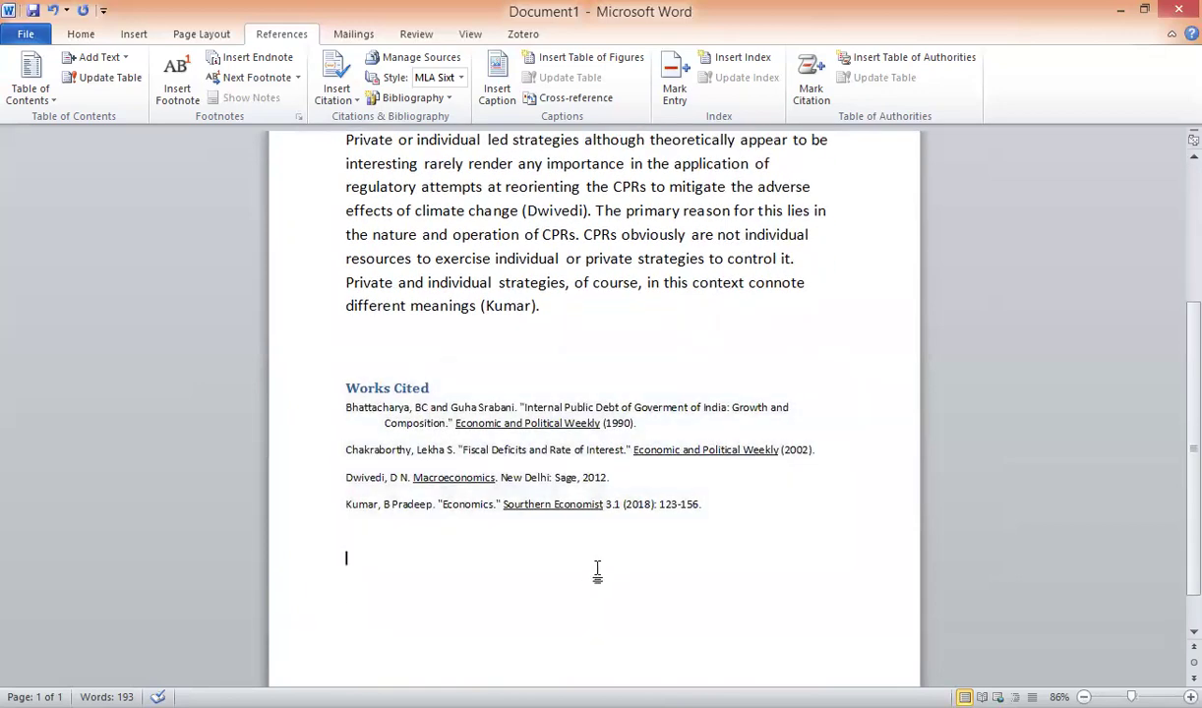
{"action": "left_click", "coordinate": [661, 566]}
{"action": "scroll", "coordinate": [678, 568], "scroll_direction": "up", "scroll_amount": 2}
{"action": "scroll", "coordinate": [694, 580], "scroll_direction": "down", "scroll_amount": 1}
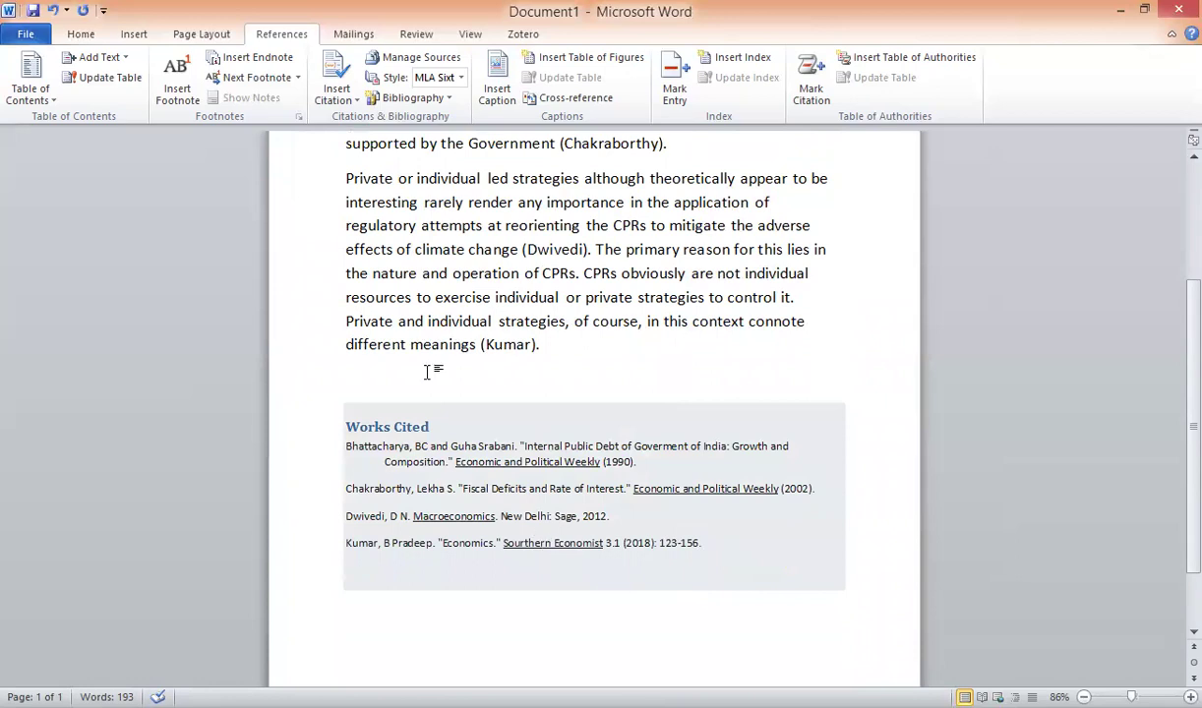
{"action": "key", "text": "Down"}
{"action": "left_click", "coordinate": [392, 57]}
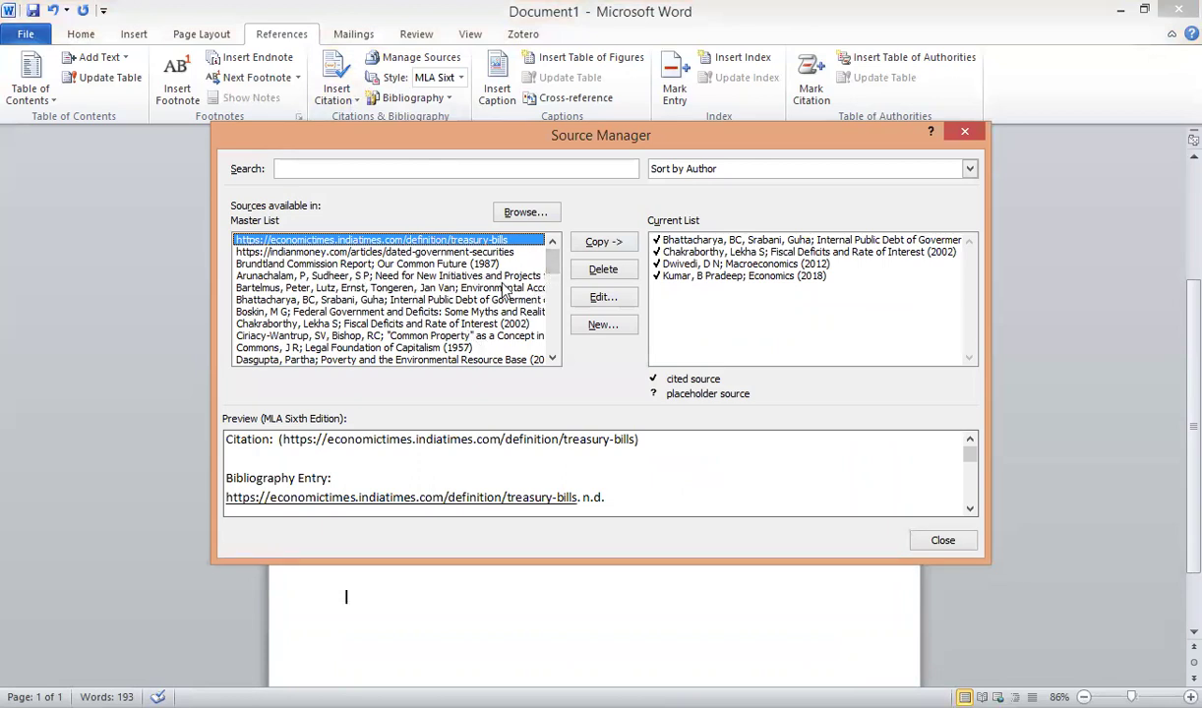
{"action": "left_click", "coordinate": [660, 264]}
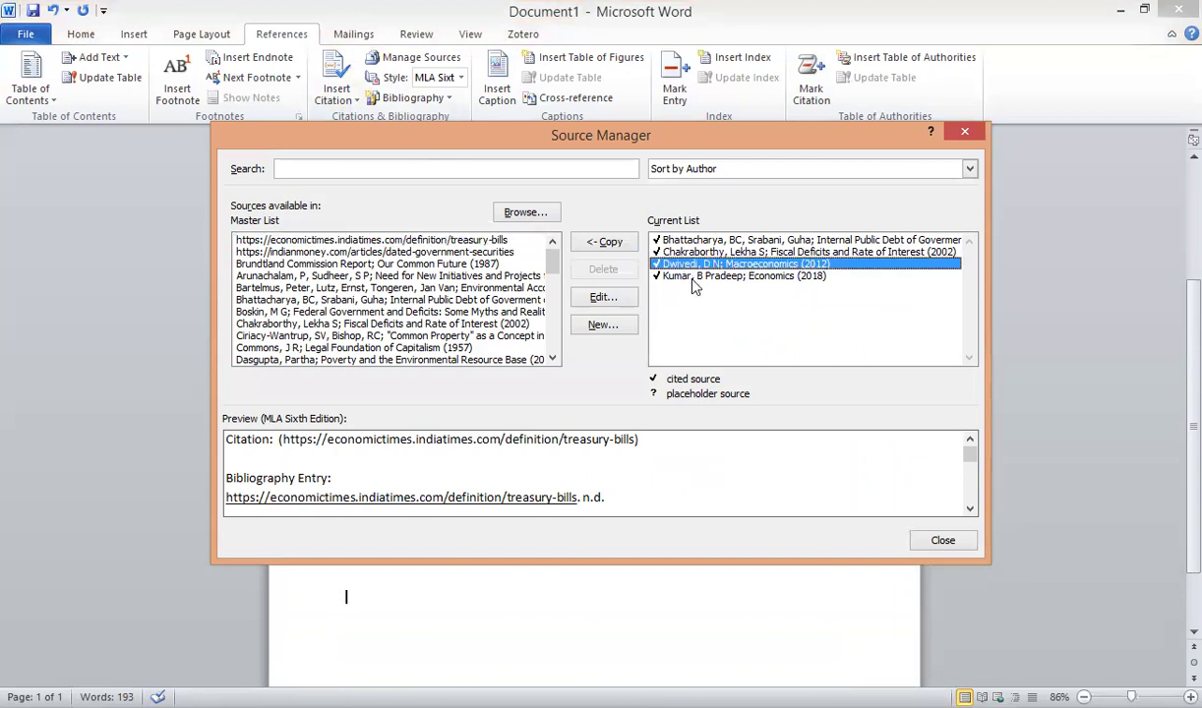
{"action": "left_click", "coordinate": [695, 277]}
{"action": "left_click", "coordinate": [693, 265]}
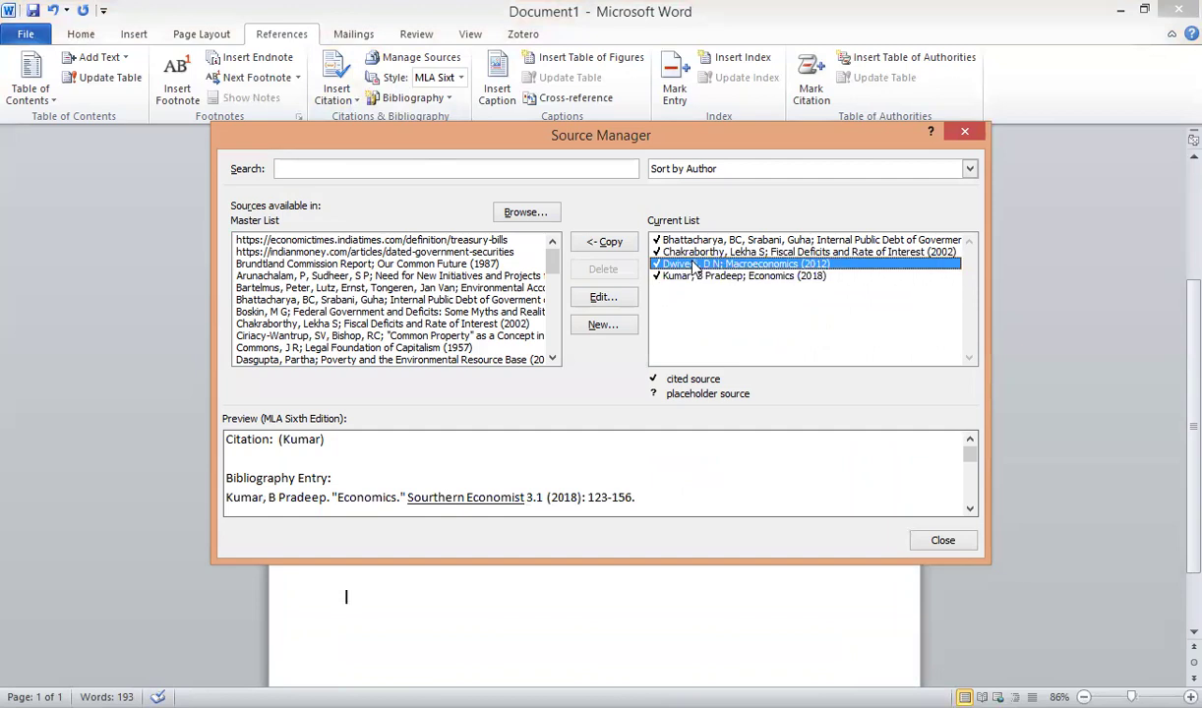
{"action": "left_click", "coordinate": [694, 276]}
{"action": "left_click", "coordinate": [693, 264]}
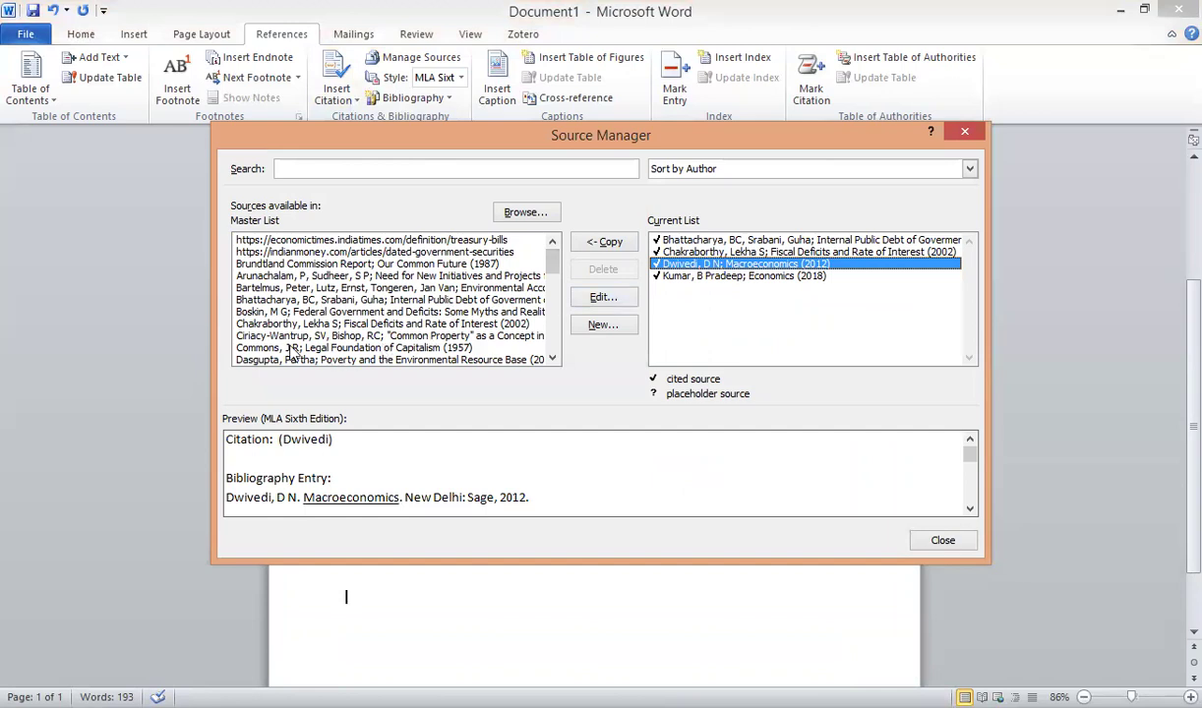
Browse the master list of sources, selecting the Macroeconomics (2010) and Economcis (2020) entries and the current list's Economics (2018) entry.
{"action": "left_click_drag", "start_coordinate": [551, 266], "coordinate": [553, 286]}
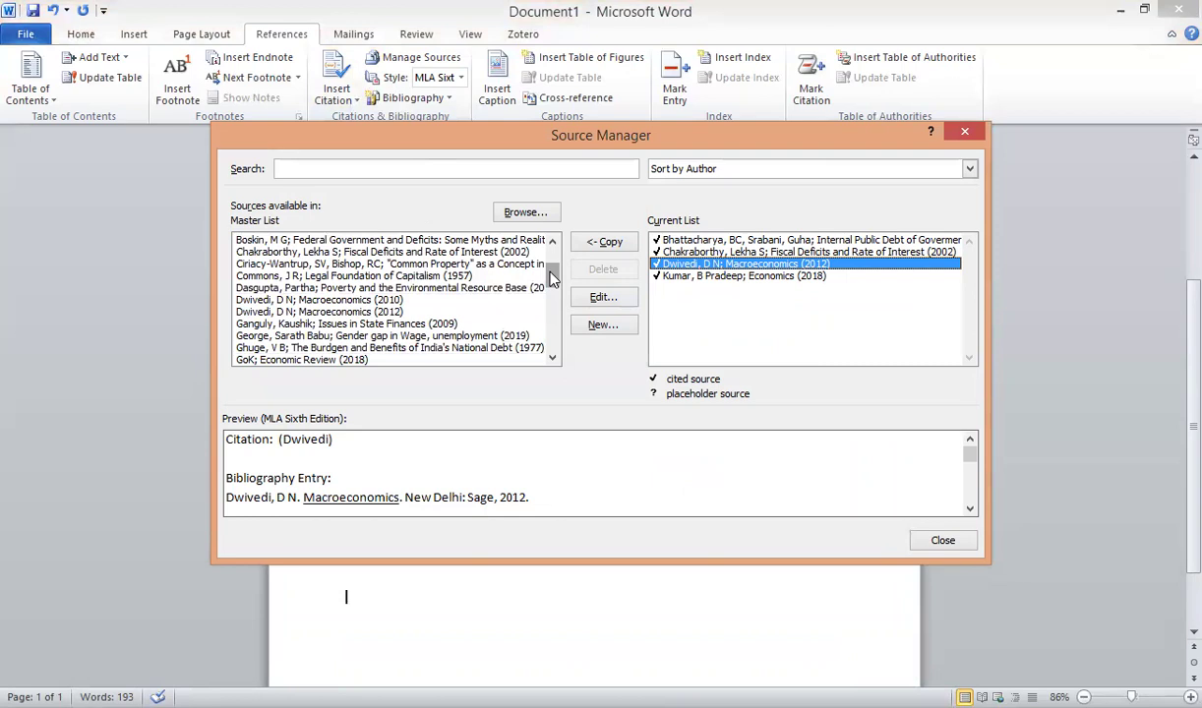
{"action": "scroll", "coordinate": [551, 278], "scroll_direction": "down", "scroll_amount": 6}
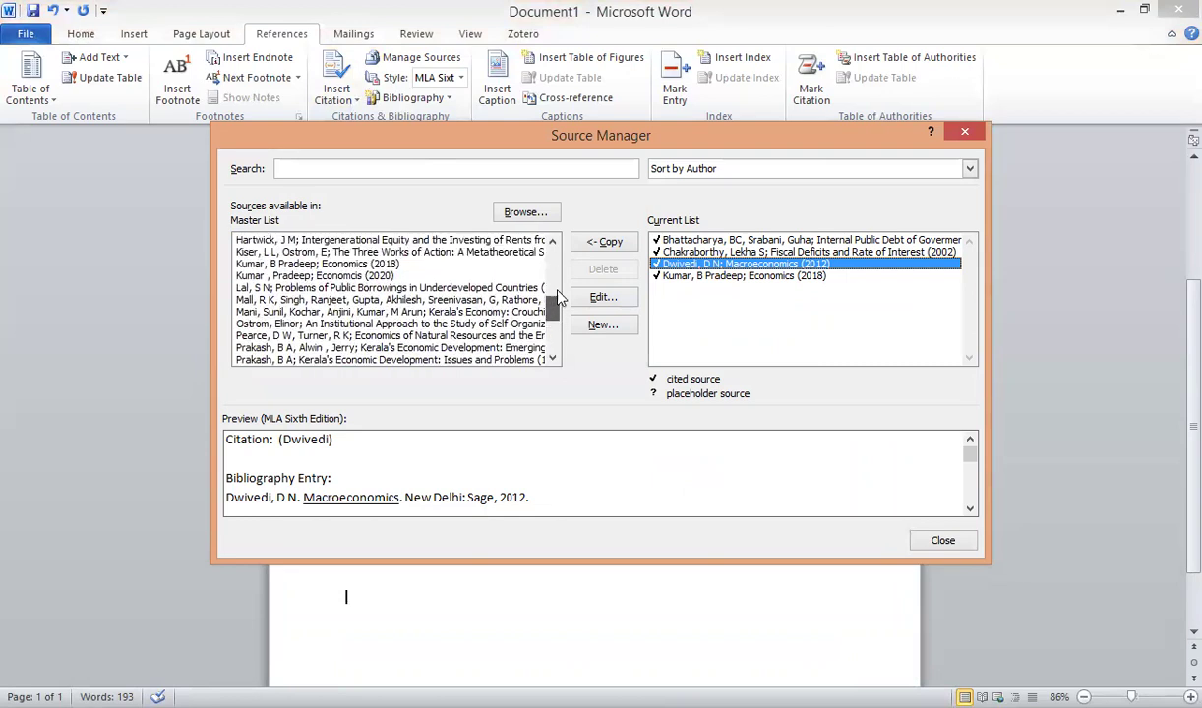
{"action": "scroll", "coordinate": [559, 290], "scroll_direction": "up", "scroll_amount": 6}
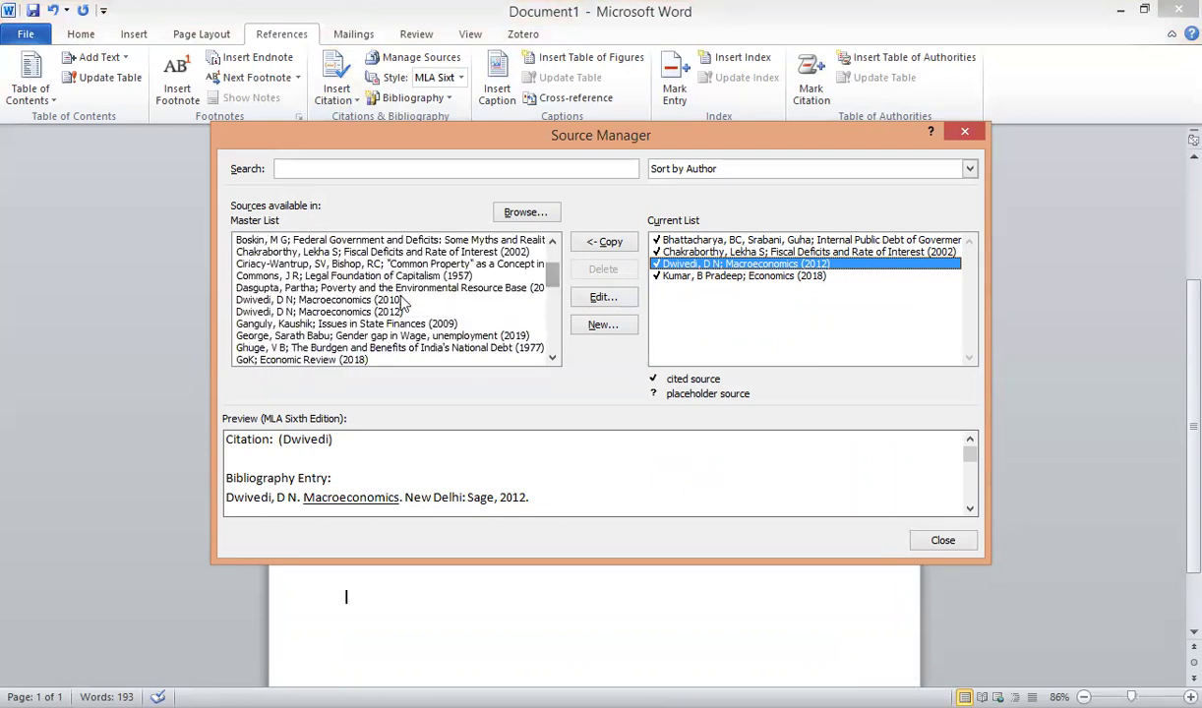
{"action": "left_click", "coordinate": [394, 300]}
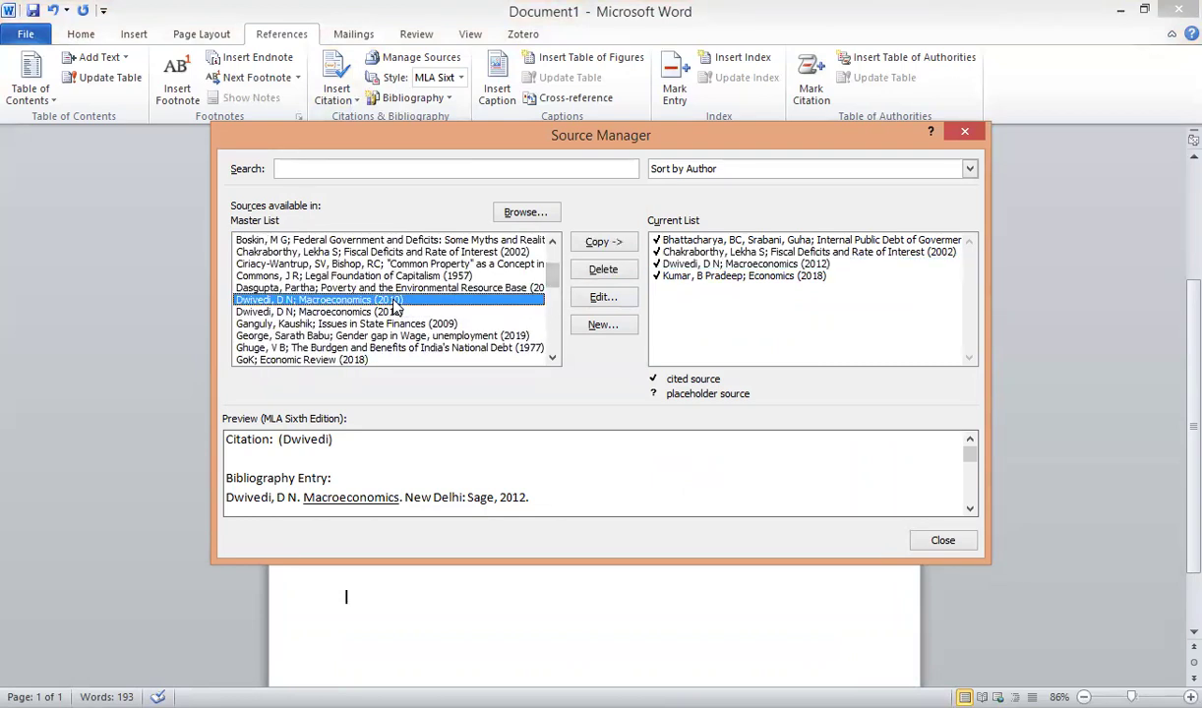
{"action": "left_click", "coordinate": [680, 276]}
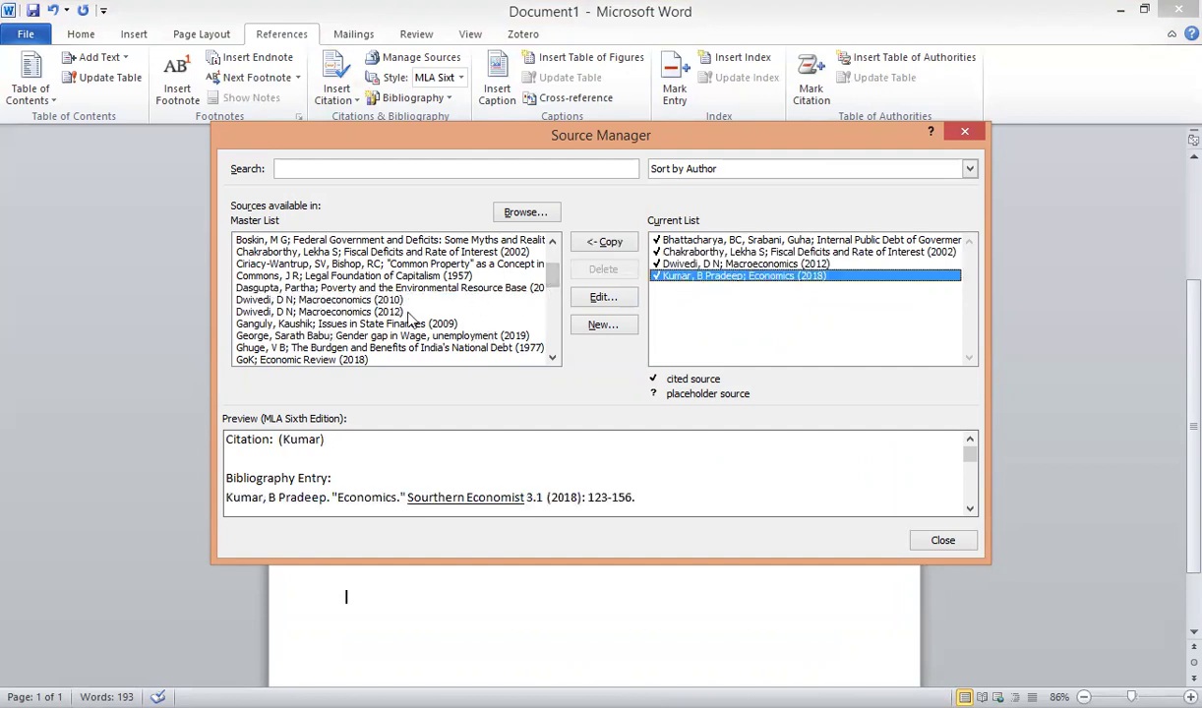
{"action": "left_click_drag", "start_coordinate": [550, 285], "coordinate": [553, 299]}
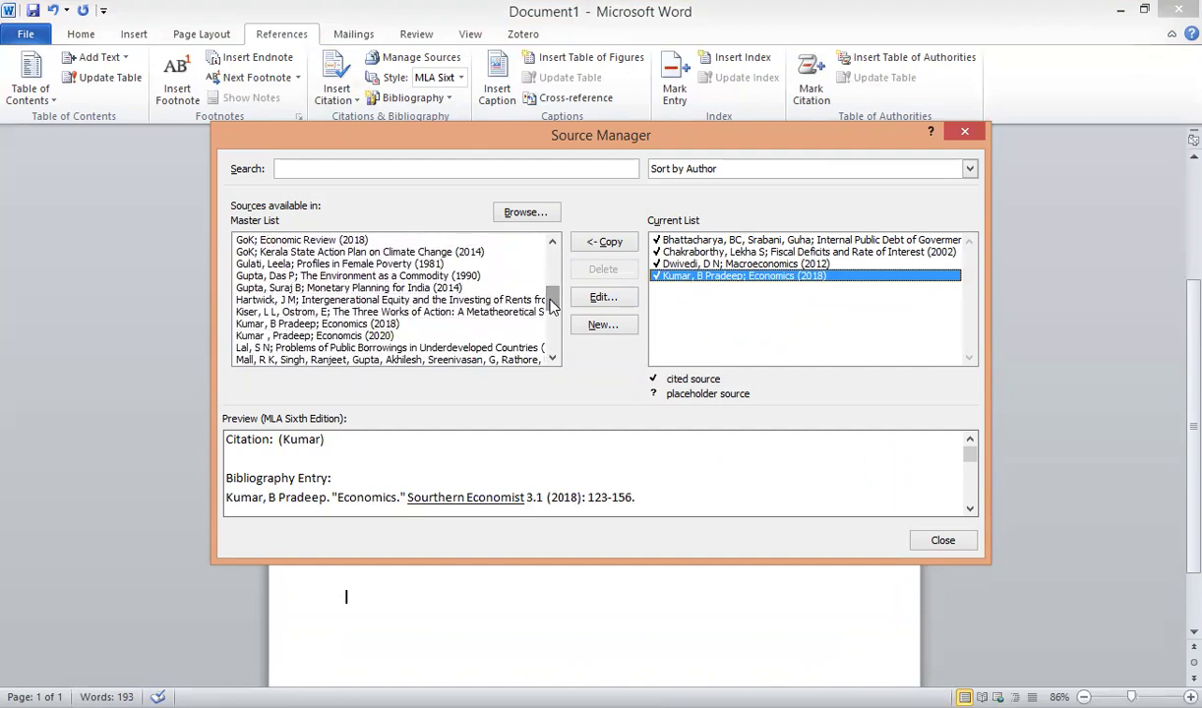
{"action": "left_click", "coordinate": [451, 335]}
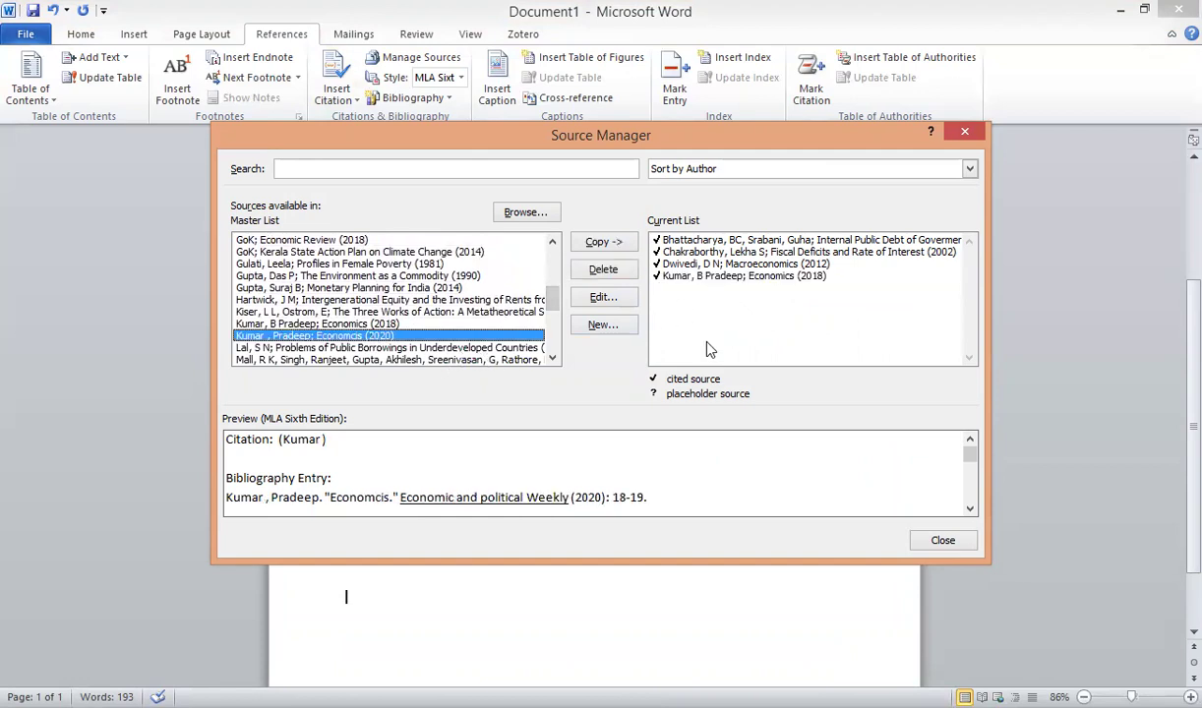
View a blank source form and the edit form of the Journal of Current Studies article without changing anything, and close the Source Manager.
{"action": "left_click", "coordinate": [620, 325]}
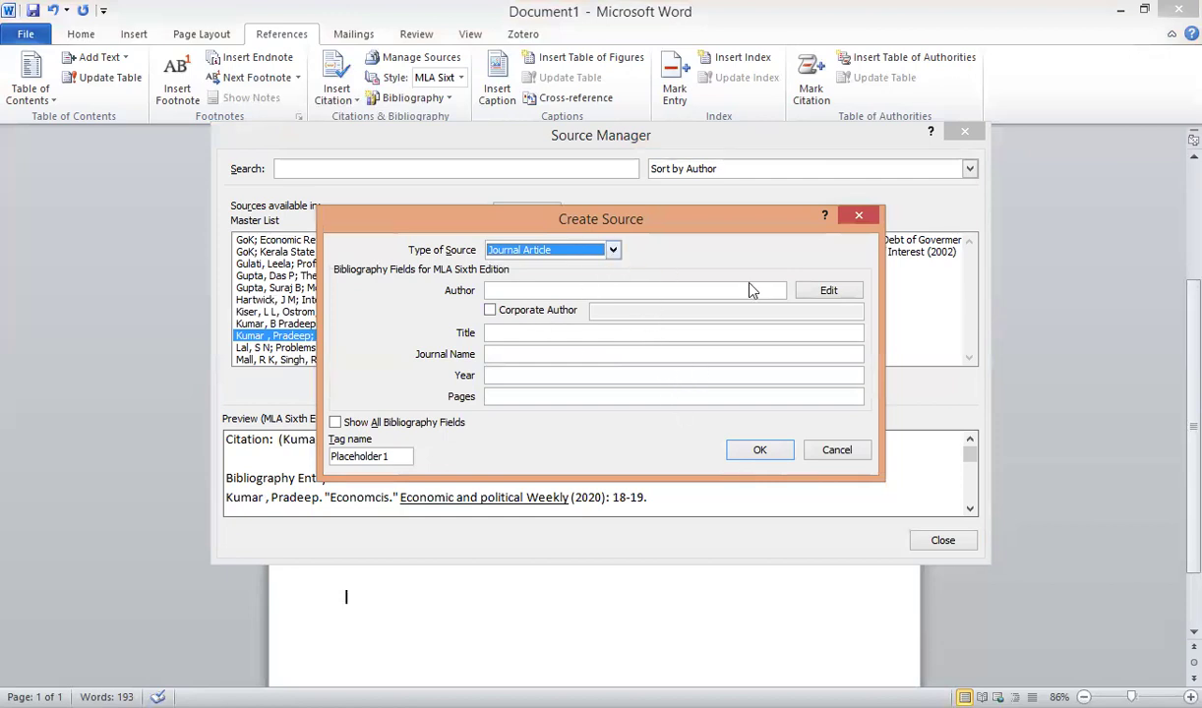
{"action": "left_click", "coordinate": [859, 216]}
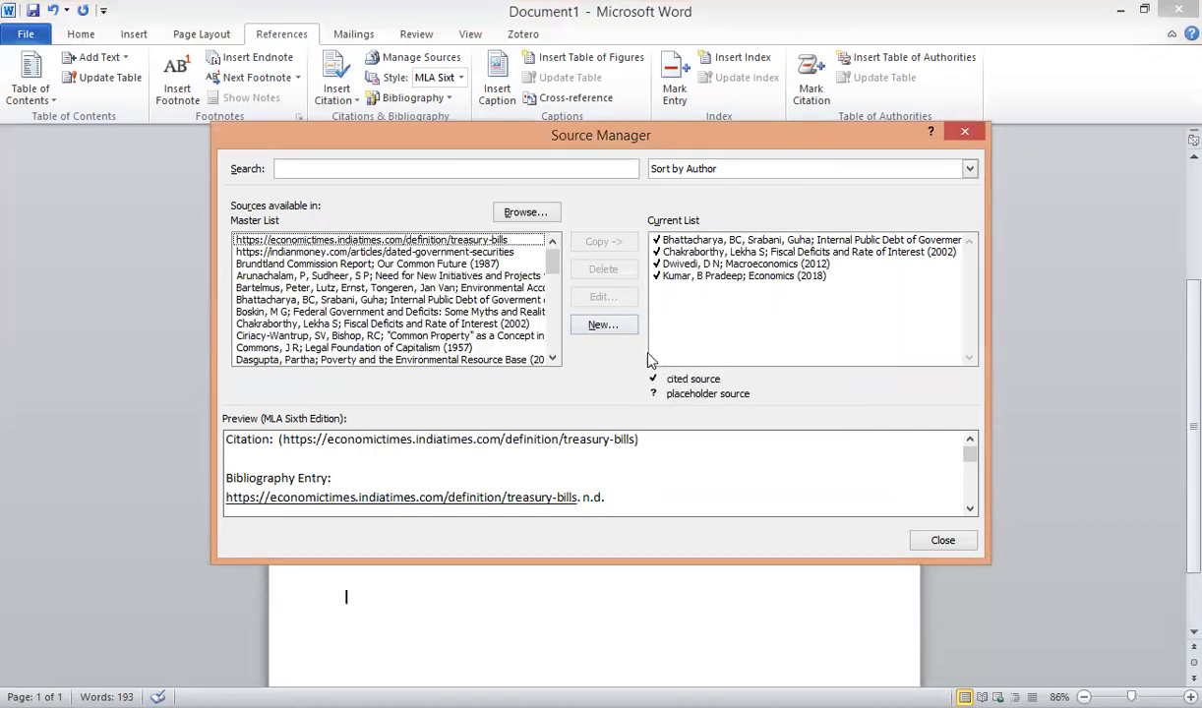
{"action": "left_click", "coordinate": [512, 278]}
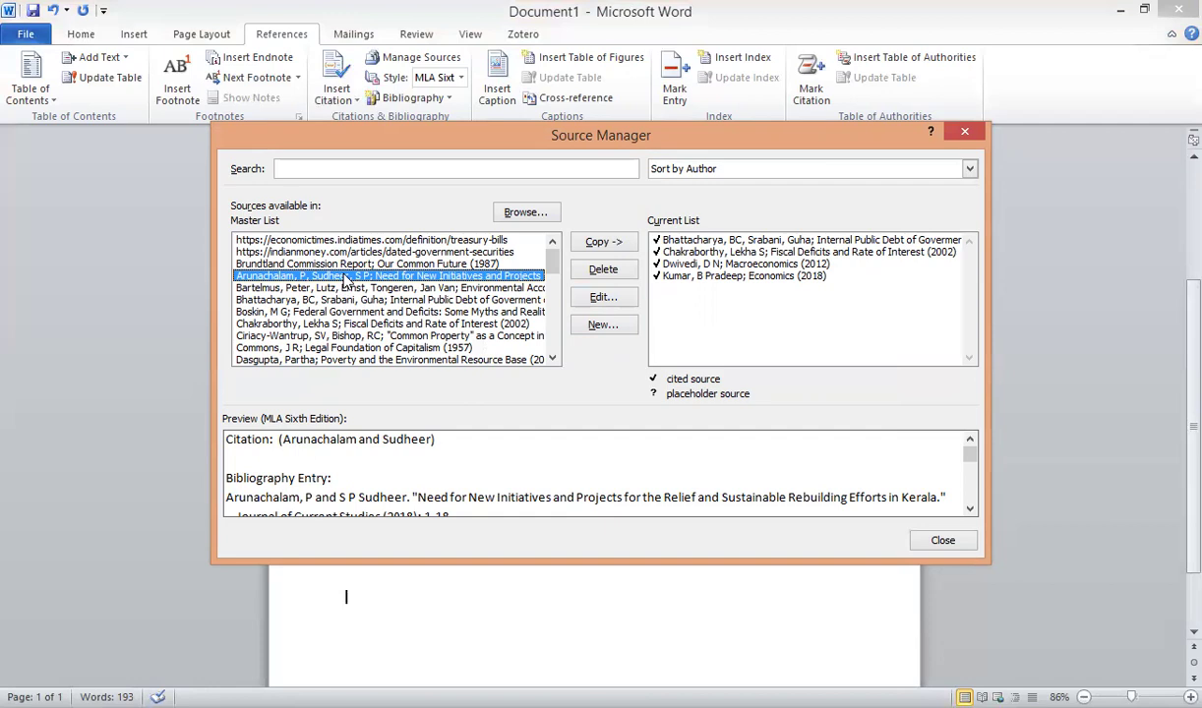
{"action": "left_click", "coordinate": [482, 324]}
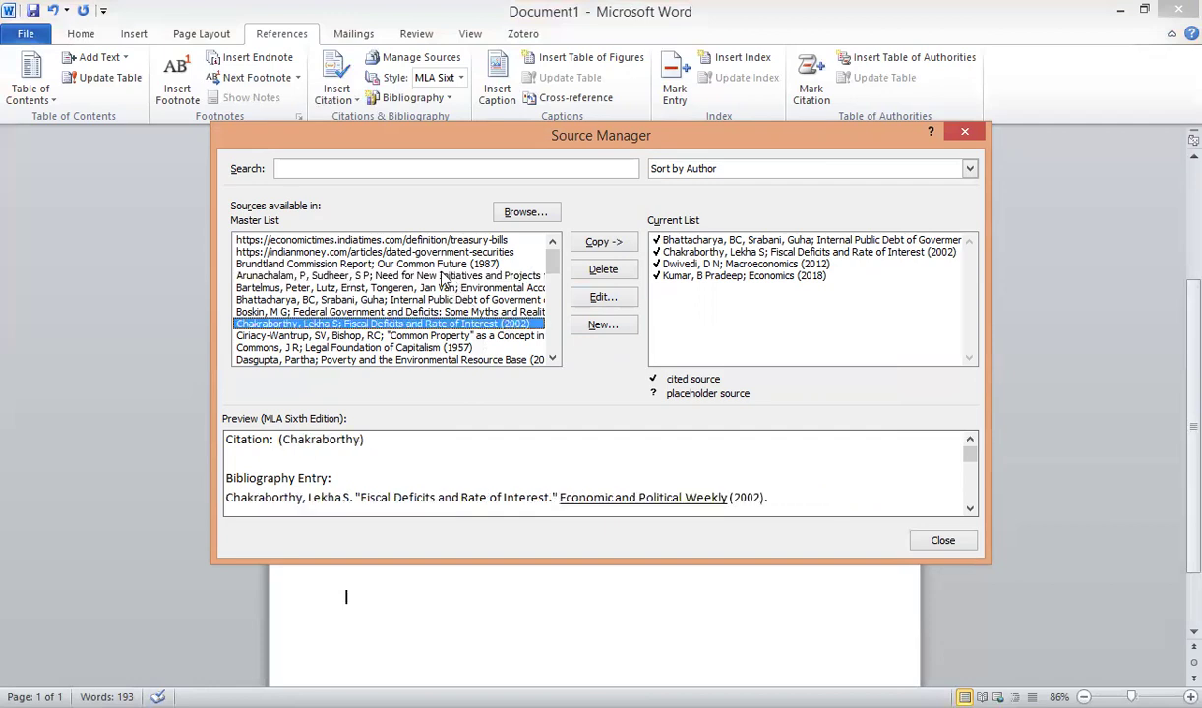
{"action": "left_click", "coordinate": [382, 277]}
{"action": "left_click", "coordinate": [593, 297]}
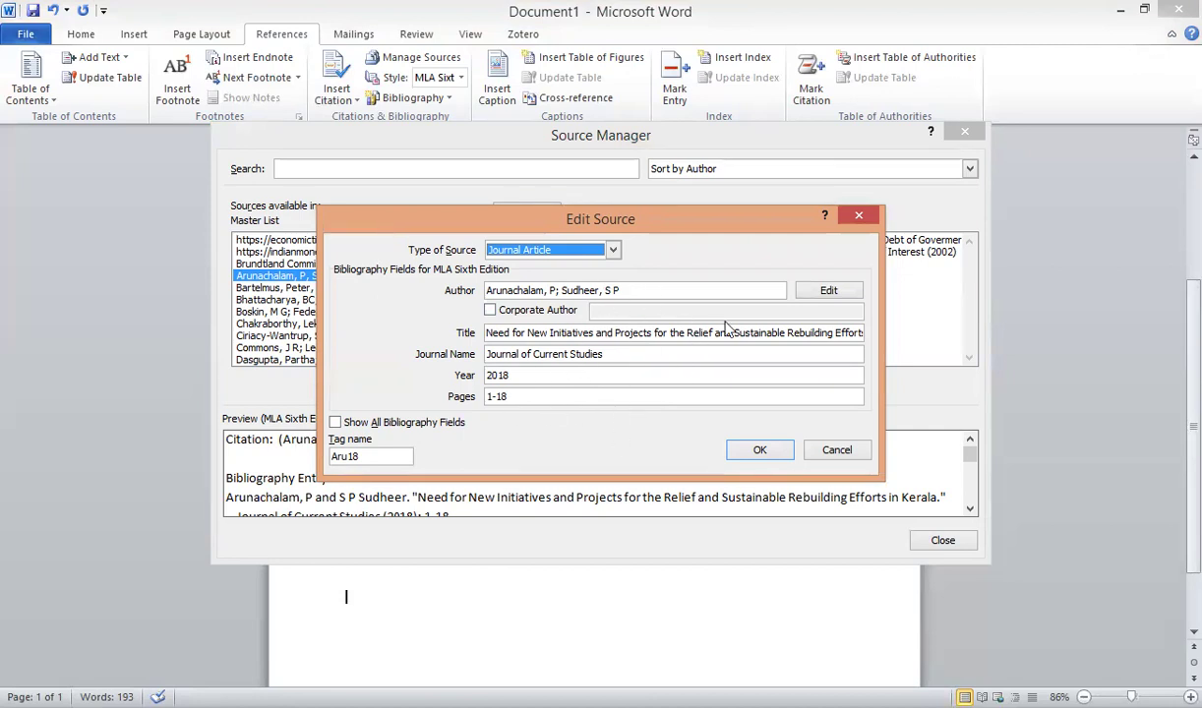
{"action": "key", "text": "Escape"}
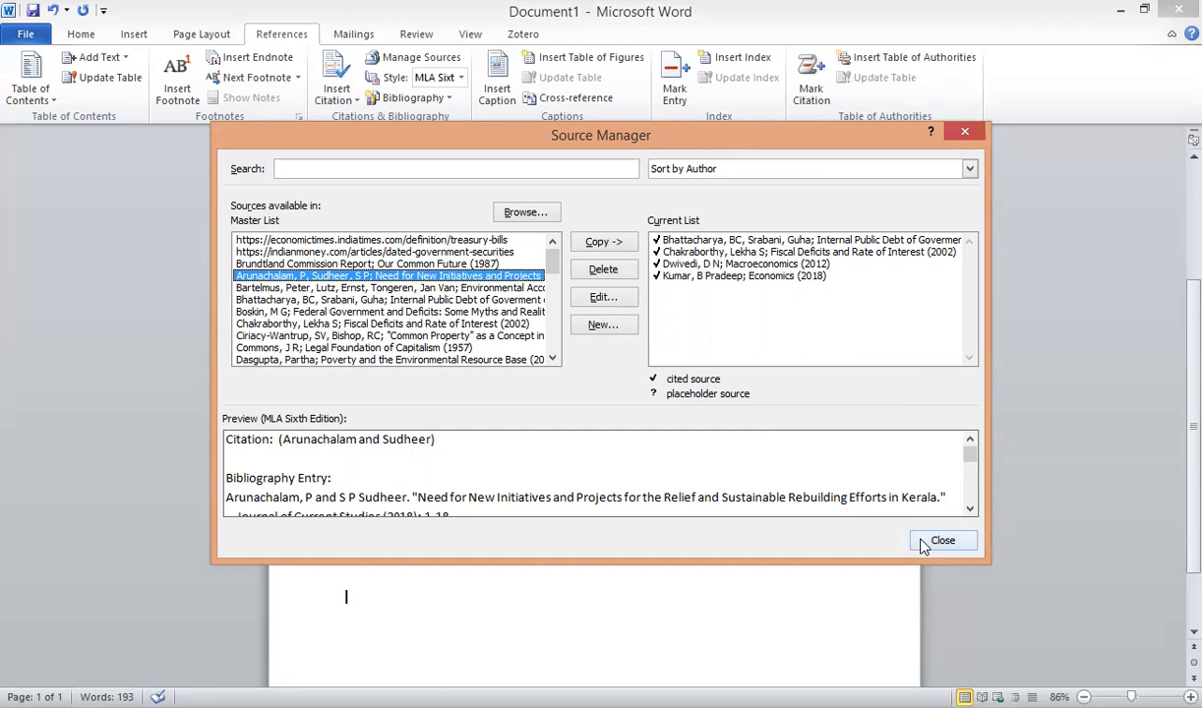
{"action": "left_click", "coordinate": [966, 133]}
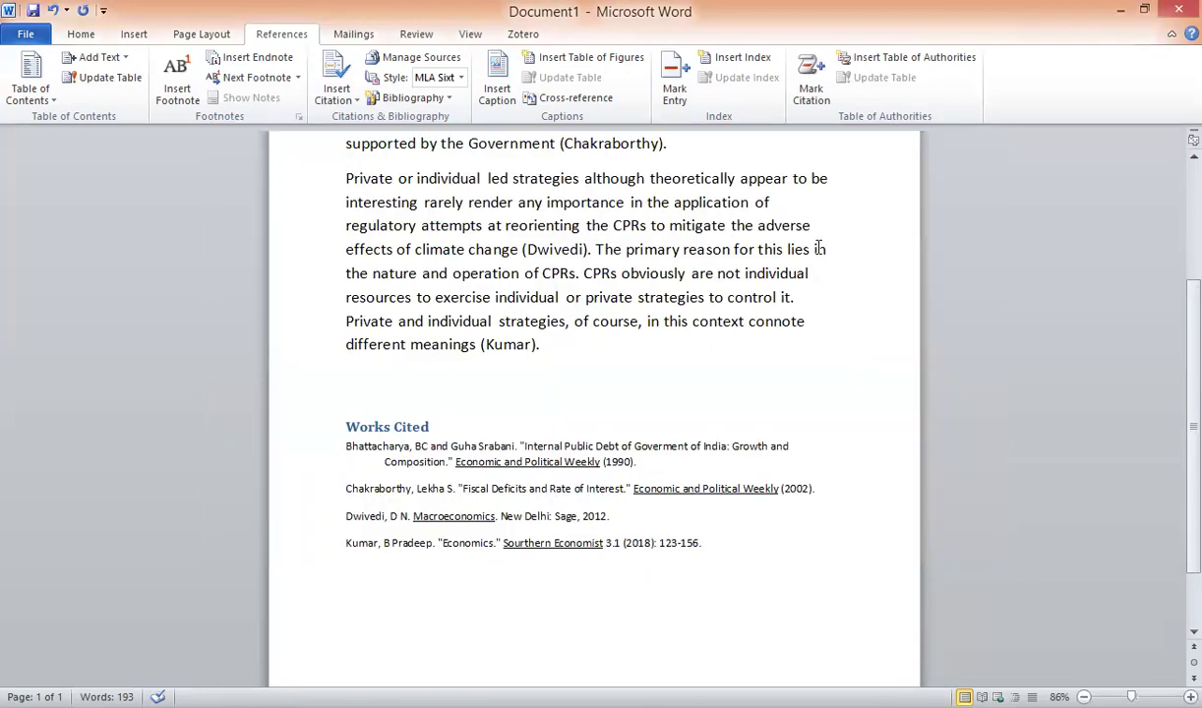